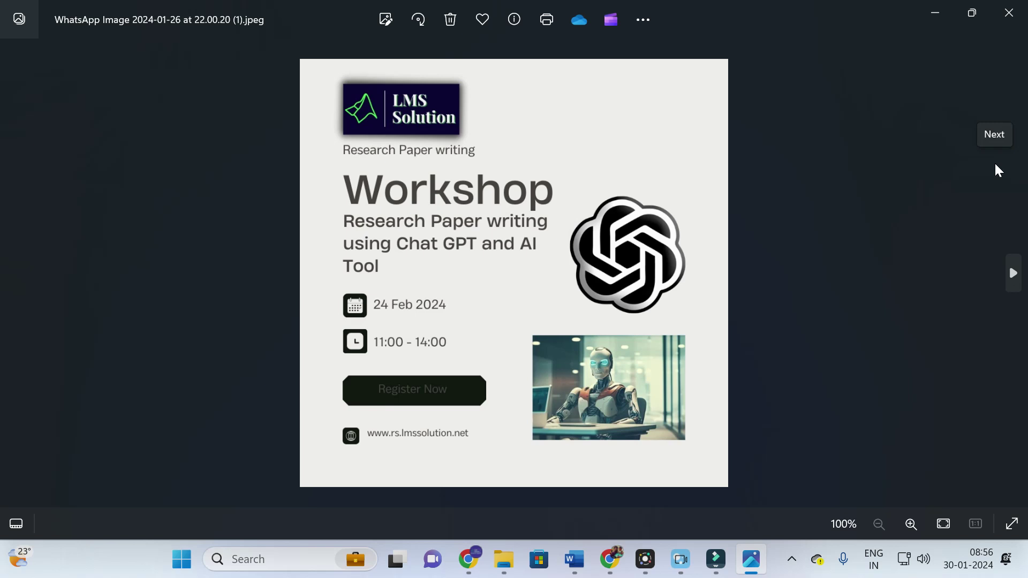
- Advance to the MATLAB workshop poster, then close Microsoft Photos to reveal the Google results
{"action": "left_click", "coordinate": [994, 164]}
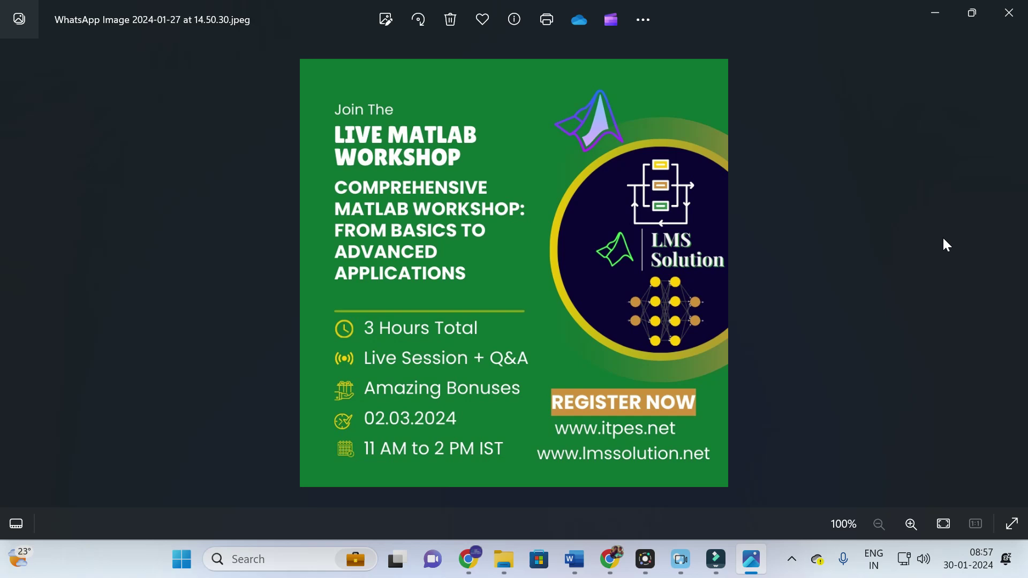
{"action": "key", "text": "alt+F4"}
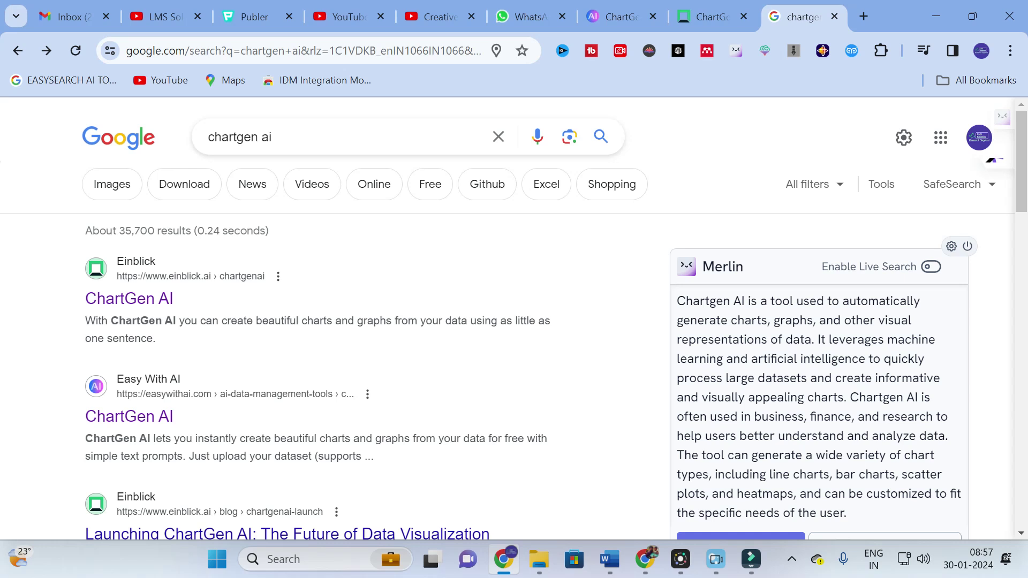
- Open the Einblick ChartGen AI page from the Google results and scroll through it
{"action": "left_click", "coordinate": [131, 300]}
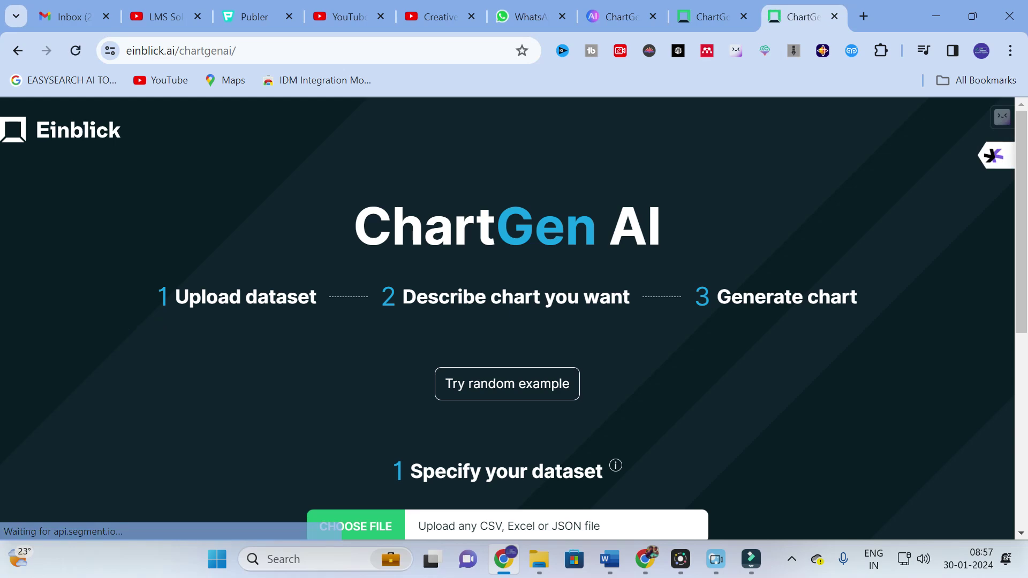
{"action": "scroll", "coordinate": [312, 329], "scroll_direction": "down", "scroll_amount": 7}
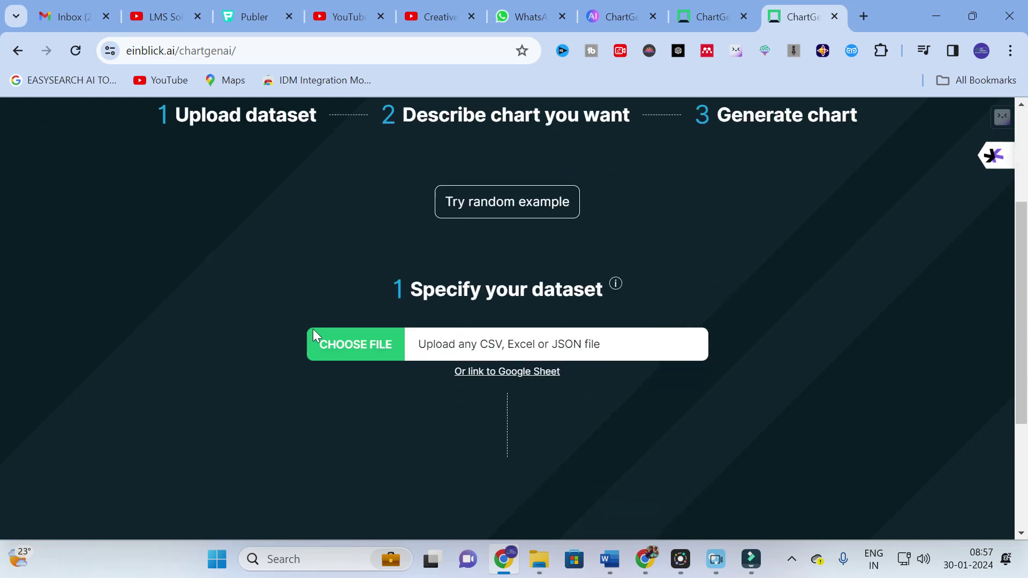
{"action": "scroll", "coordinate": [311, 323], "scroll_direction": "up", "scroll_amount": 7}
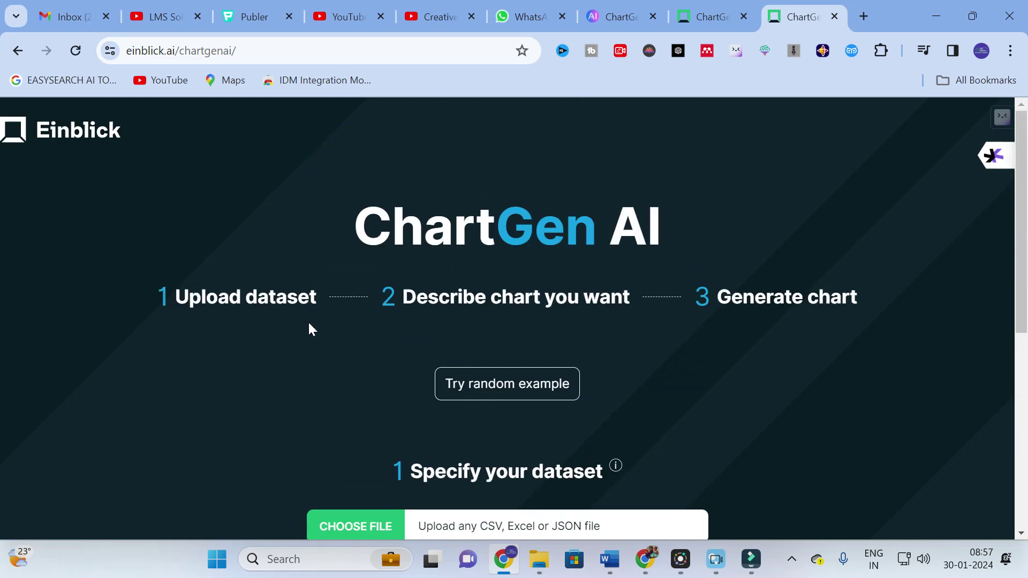
{"action": "scroll", "coordinate": [478, 471], "scroll_direction": "down", "scroll_amount": 7}
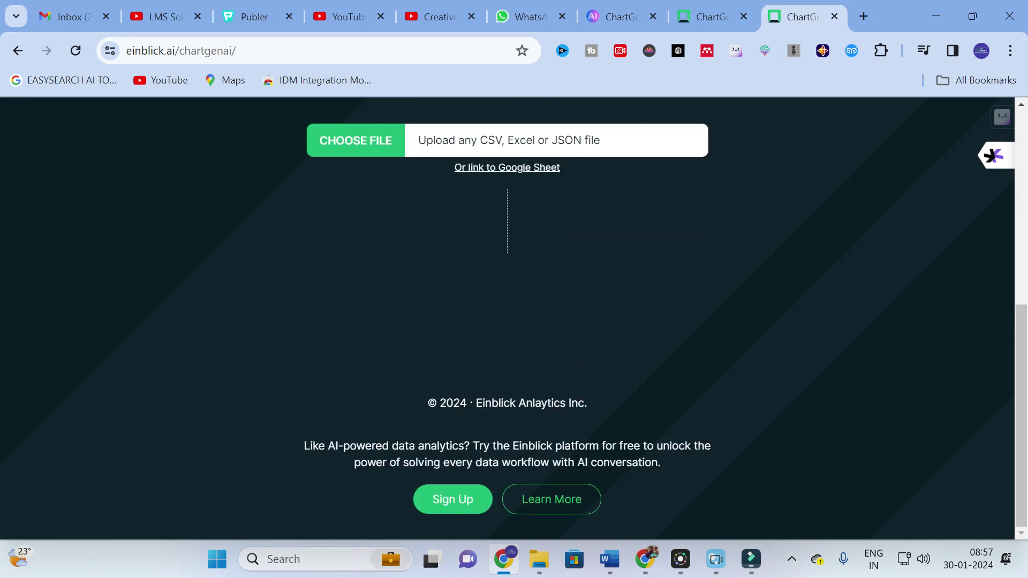
- Switch to the other ChartGen AI tab and scroll down to its upload area
{"action": "left_click", "coordinate": [702, 16]}
{"action": "scroll", "coordinate": [279, 305], "scroll_direction": "down", "scroll_amount": 5}
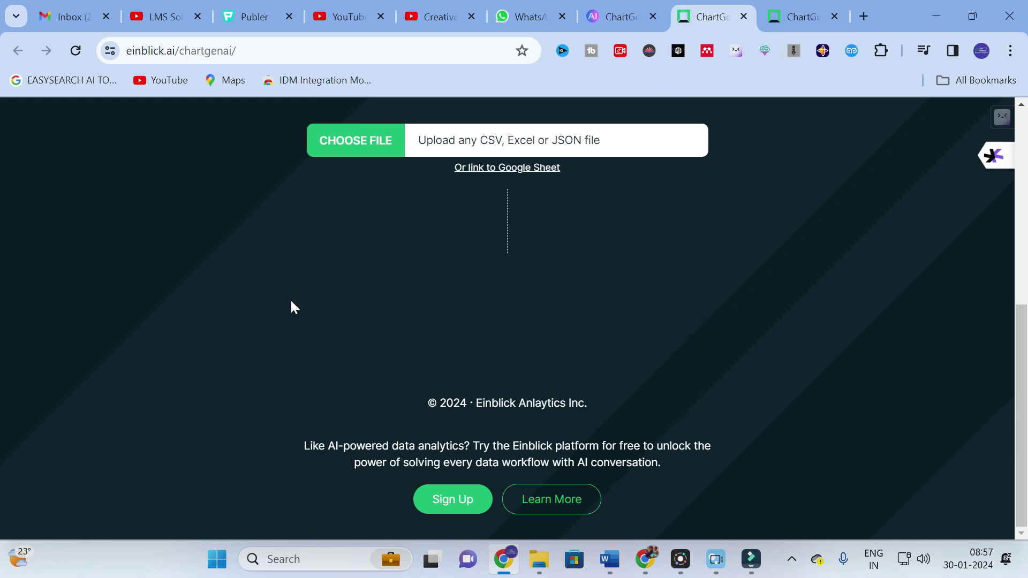
{"action": "scroll", "coordinate": [292, 307], "scroll_direction": "up", "scroll_amount": 5}
{"action": "scroll", "coordinate": [312, 321], "scroll_direction": "down", "scroll_amount": 2}
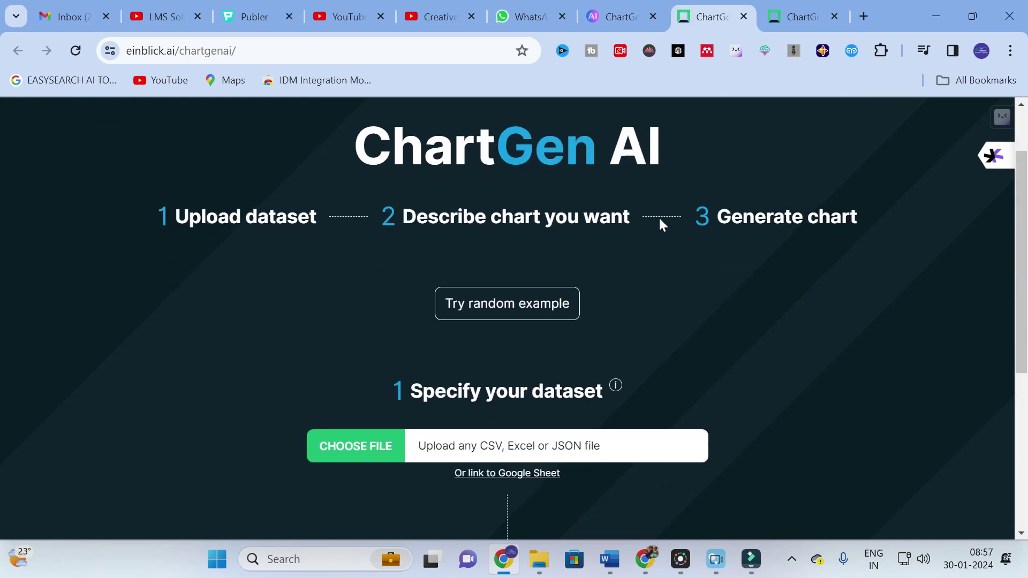
{"action": "scroll", "coordinate": [509, 344], "scroll_direction": "down", "scroll_amount": 2}
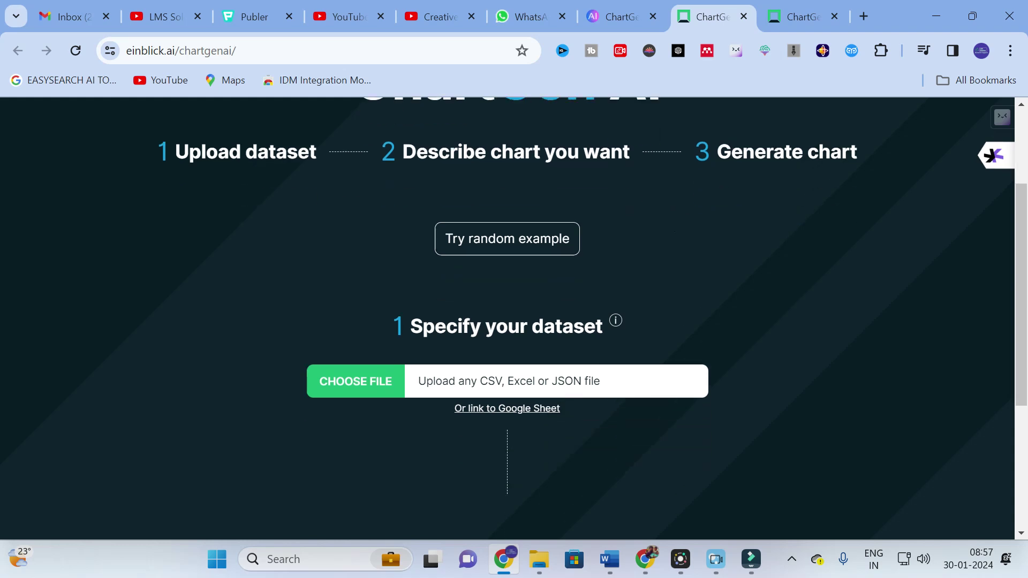
- Start choosing a dataset file, then minimise Chrome and File Explorer to reach the desktop
{"action": "left_click", "coordinate": [360, 362]}
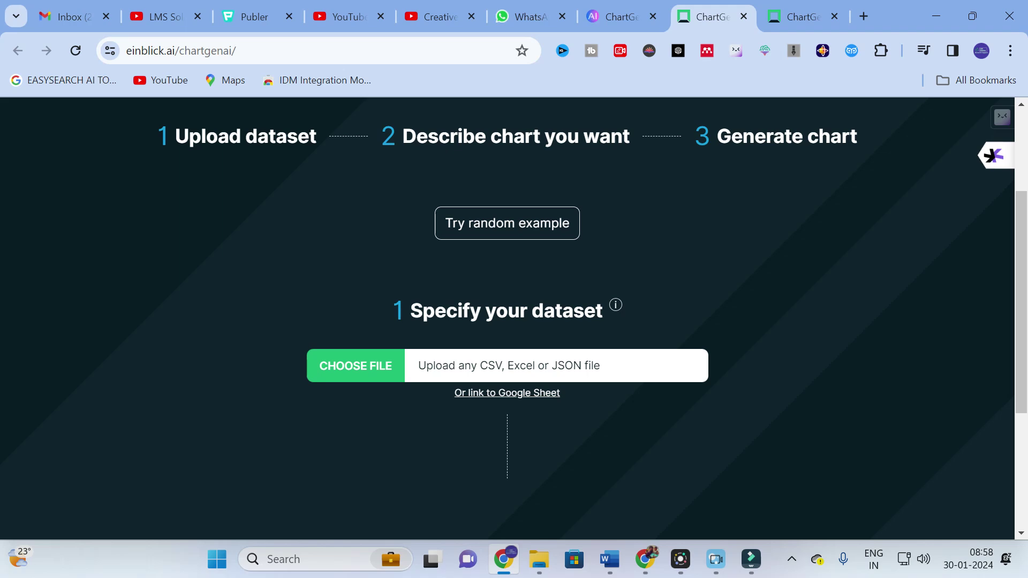
{"action": "left_click", "coordinate": [937, 13]}
{"action": "left_click", "coordinate": [940, 11]}
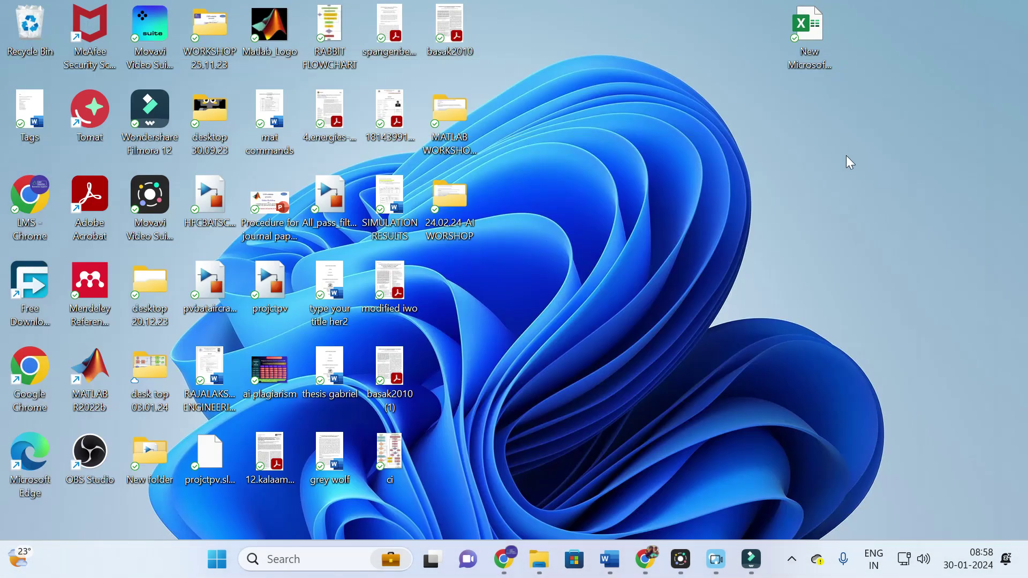
- Open New Microsoft Excel Worksheet from the desktop and dismiss the AutoSave tip
{"action": "double_click", "coordinate": [816, 40]}
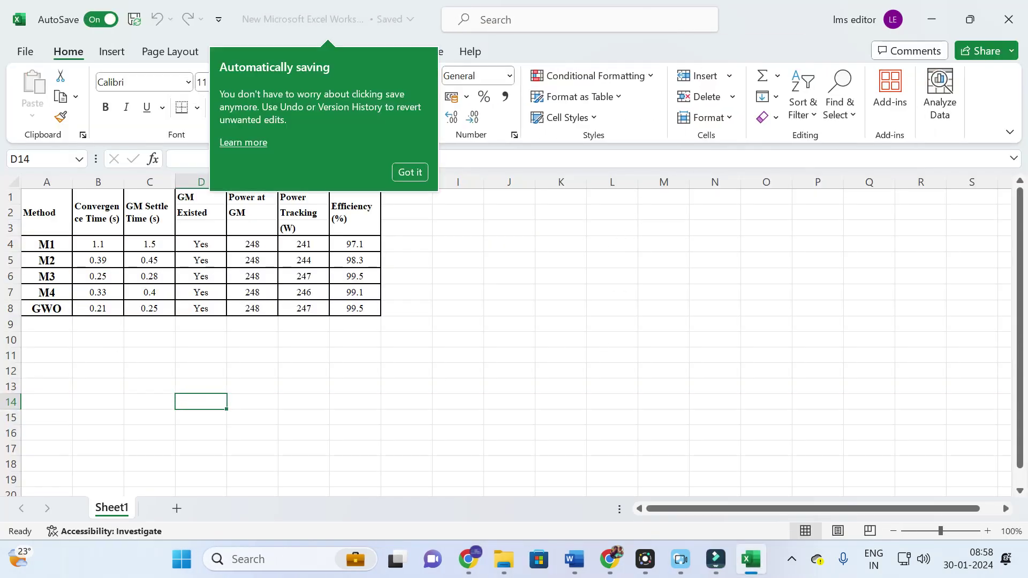
{"action": "left_click", "coordinate": [410, 179]}
{"action": "left_click", "coordinate": [474, 338]}
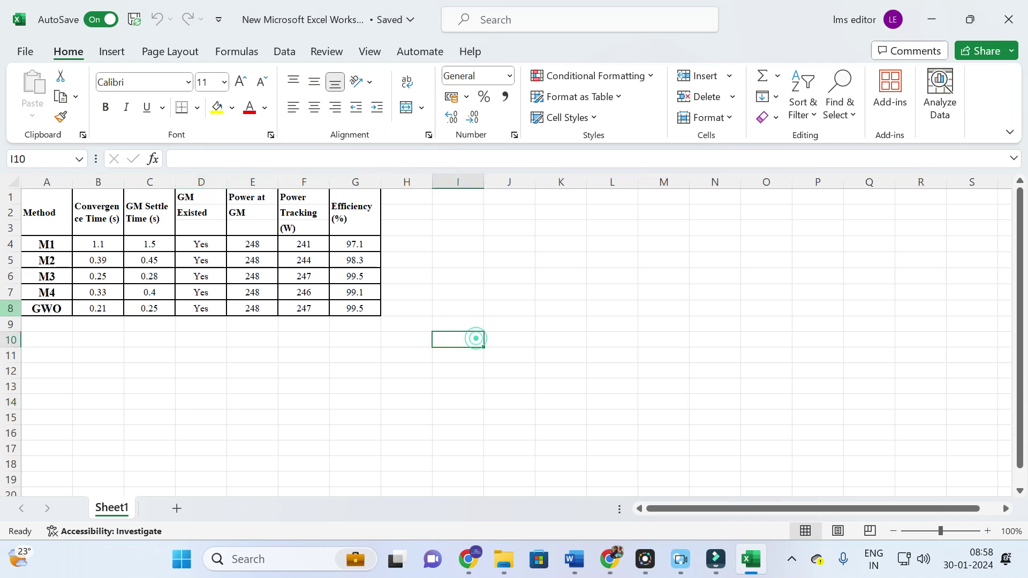
{"action": "left_click", "coordinate": [104, 431]}
- Rename the method in cell A8 from GWO to M5
{"action": "left_click", "coordinate": [44, 307]}
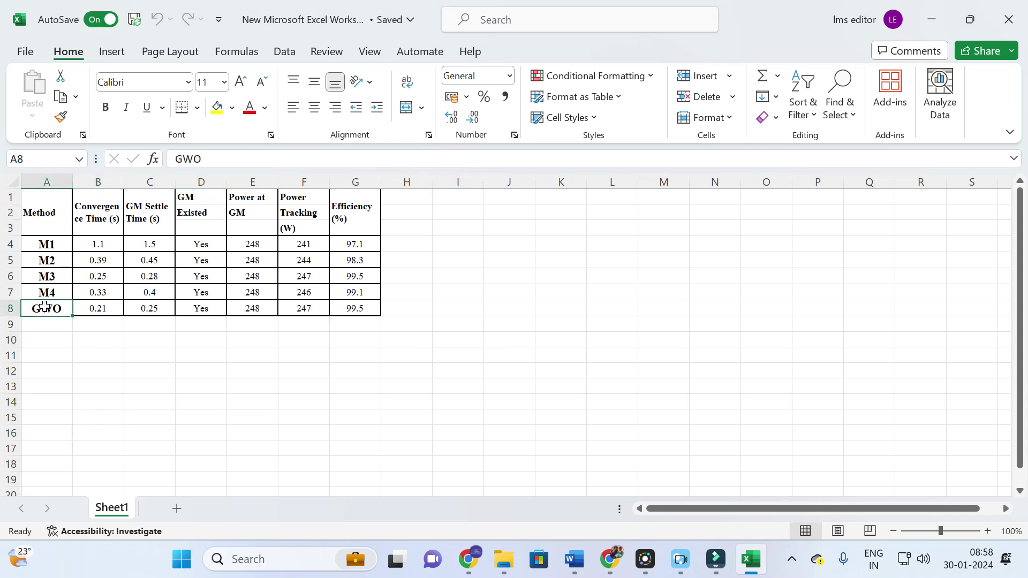
{"action": "type", "text": "M5"}
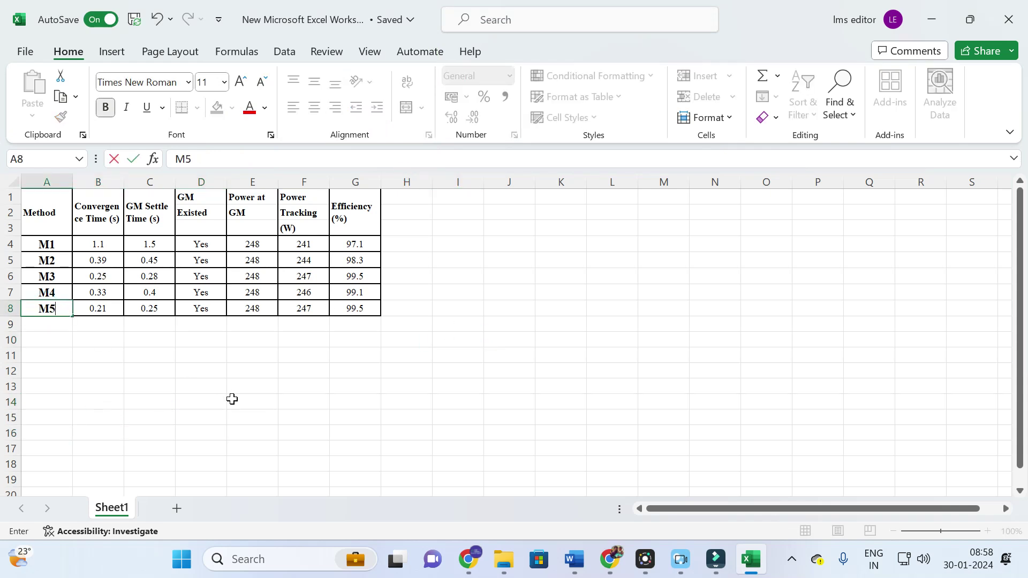
{"action": "left_click", "coordinate": [229, 398]}
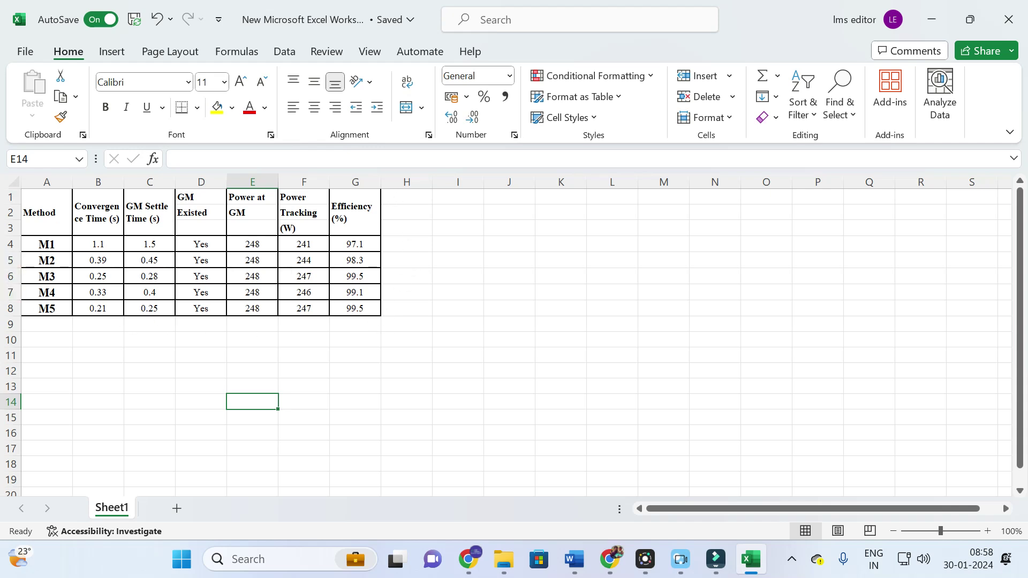
{"action": "left_click", "coordinate": [591, 289]}
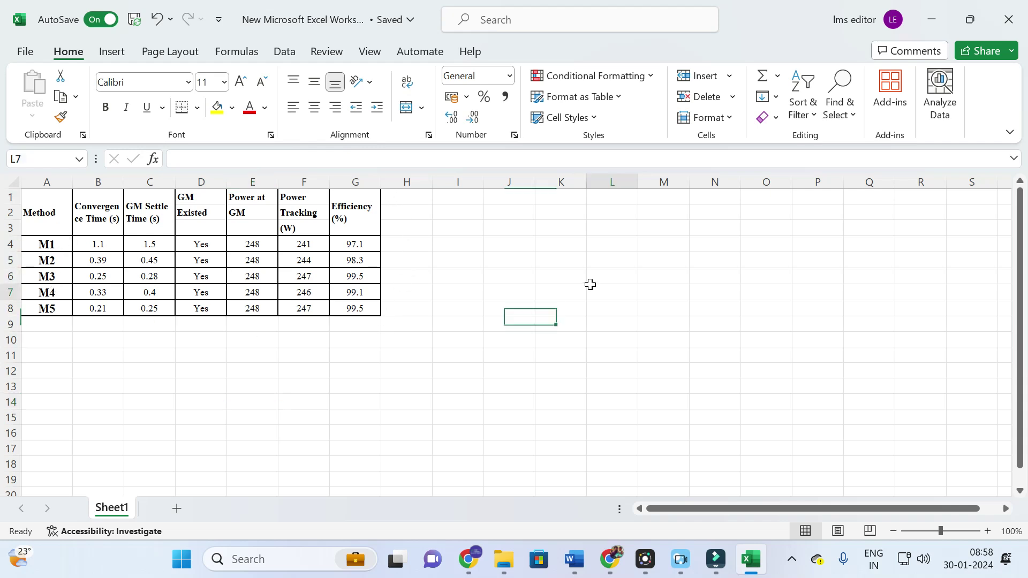
- Close the saved workbook and bring the ChartGen AI browser window back
{"action": "left_click", "coordinate": [24, 51]}
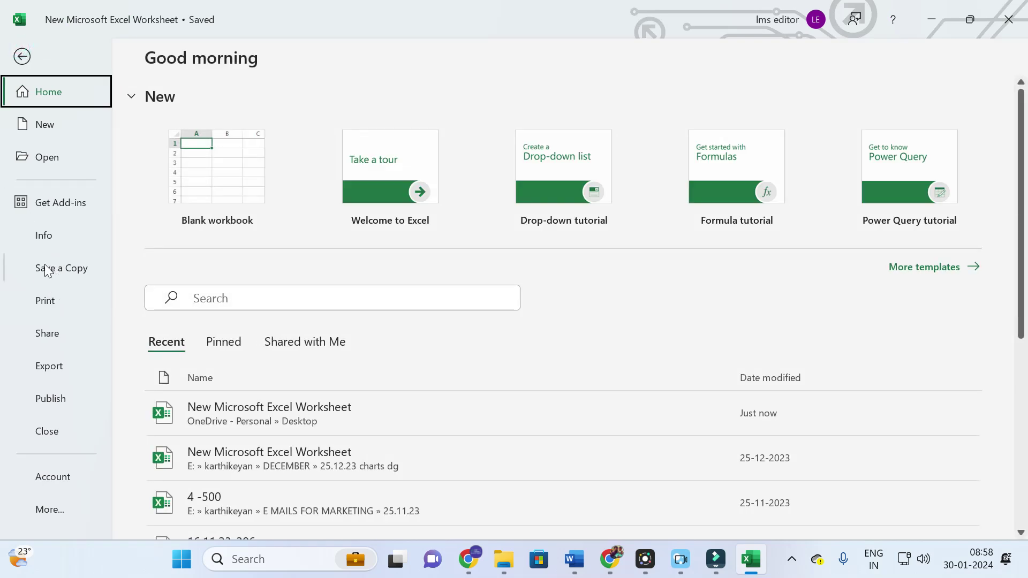
{"action": "key", "text": "Escape"}
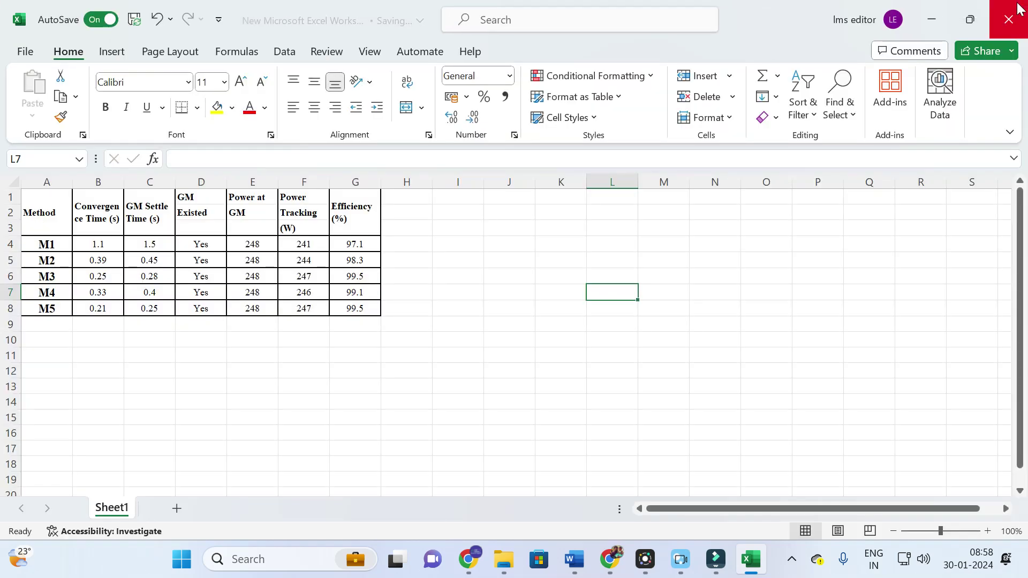
{"action": "left_click", "coordinate": [1008, 19]}
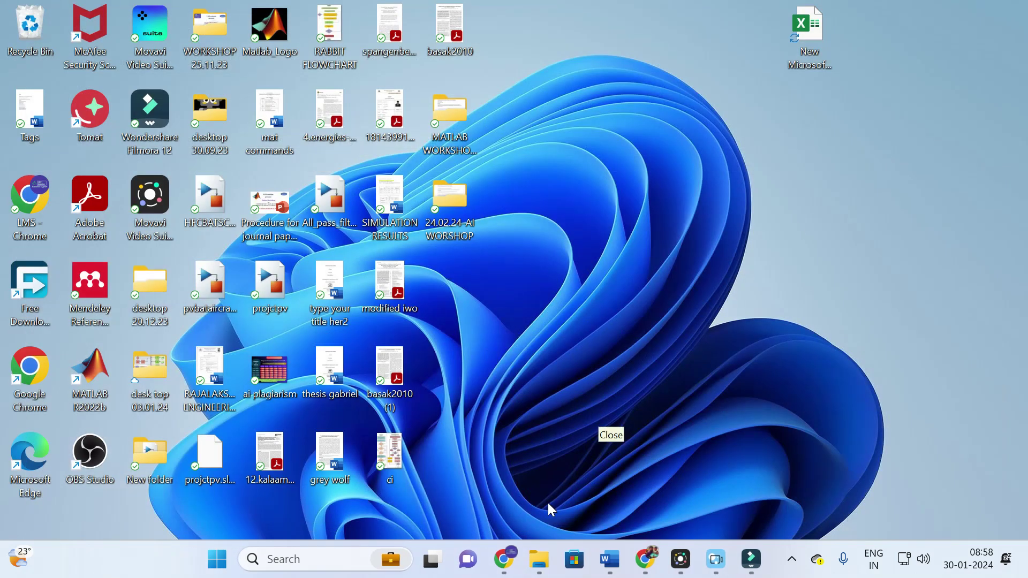
{"action": "left_click", "coordinate": [506, 558]}
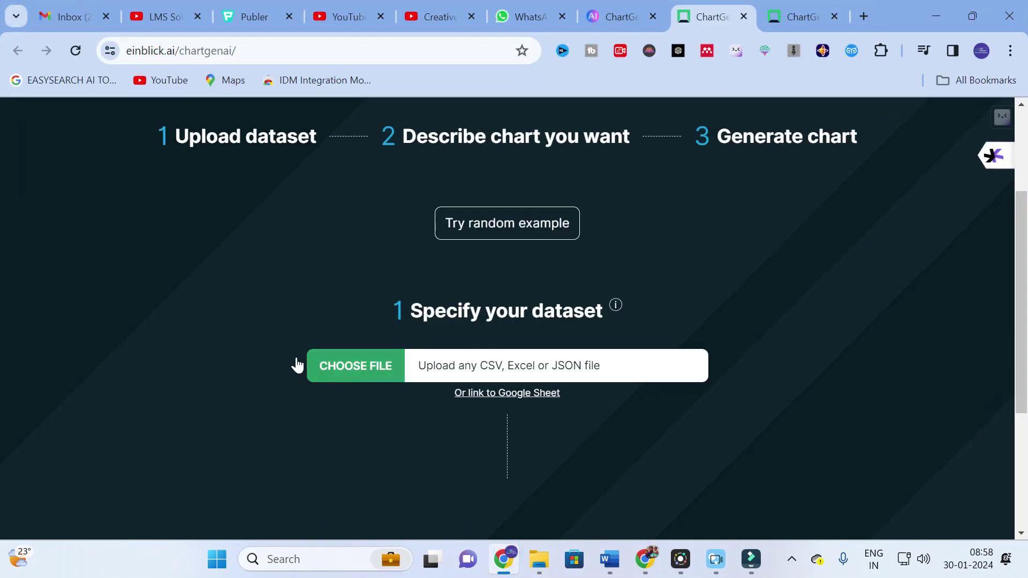
- Upload New Microsoft Excel Worksheet.xlsx from the Desktop and review its 7-row M1–M5 preview
{"action": "left_click", "coordinate": [350, 366]}
{"action": "scroll", "coordinate": [43, 155], "scroll_direction": "up", "scroll_amount": 5}
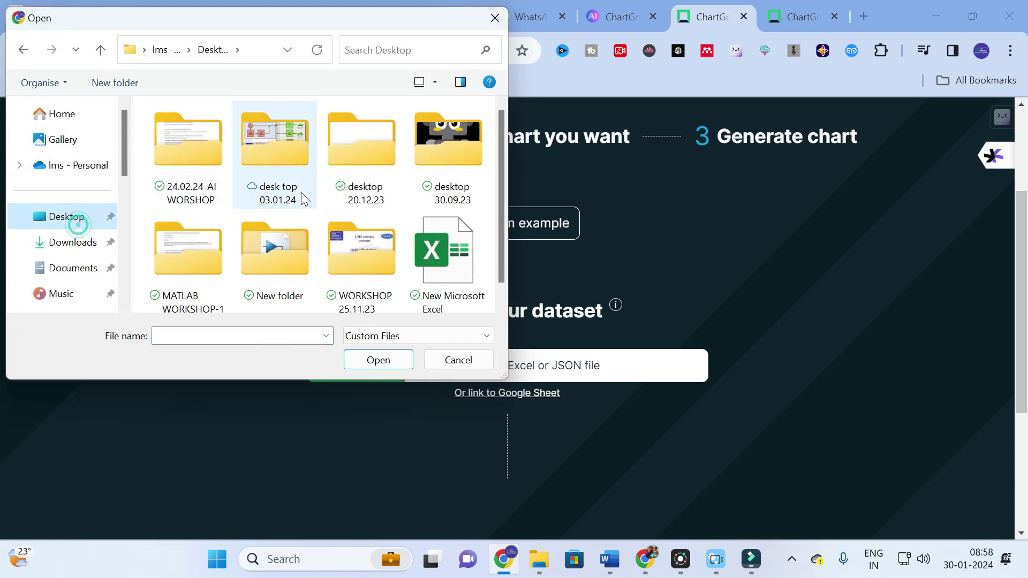
{"action": "left_click", "coordinate": [444, 249]}
{"action": "left_click", "coordinate": [408, 364]}
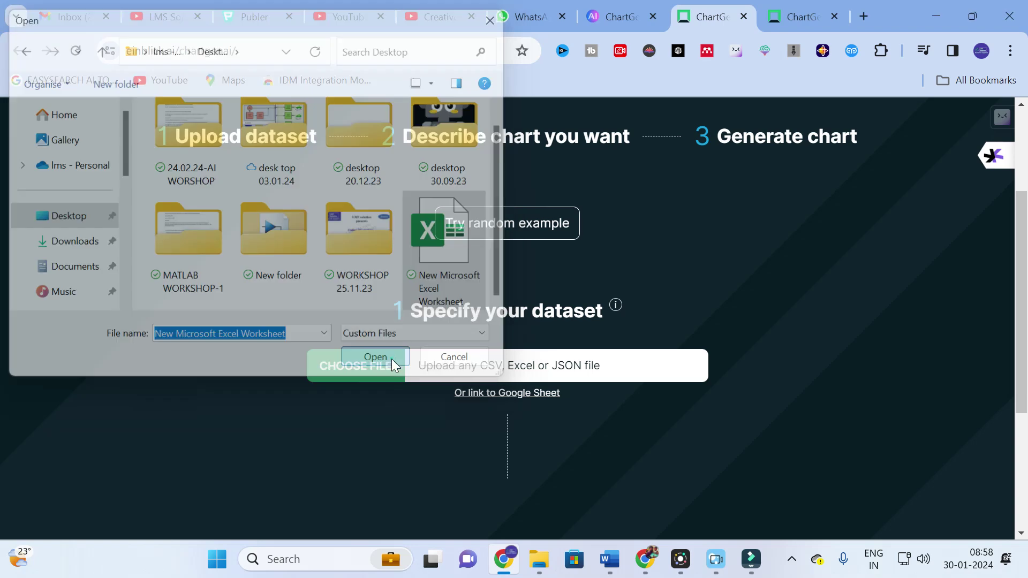
{"action": "scroll", "coordinate": [602, 262], "scroll_direction": "down", "scroll_amount": 4}
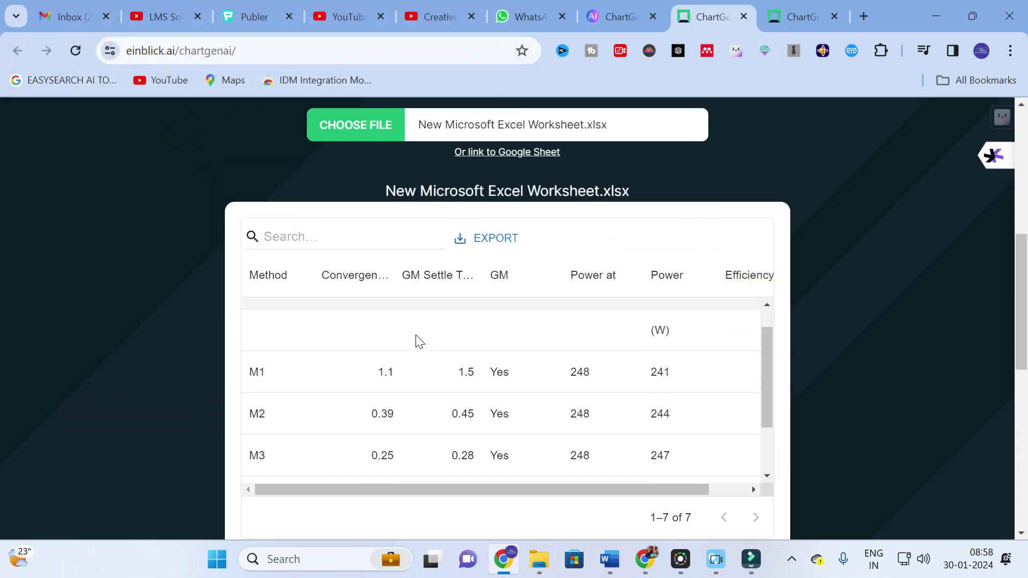
{"action": "scroll", "coordinate": [418, 331], "scroll_direction": "down", "scroll_amount": 8}
{"action": "scroll", "coordinate": [412, 308], "scroll_direction": "up", "scroll_amount": 5}
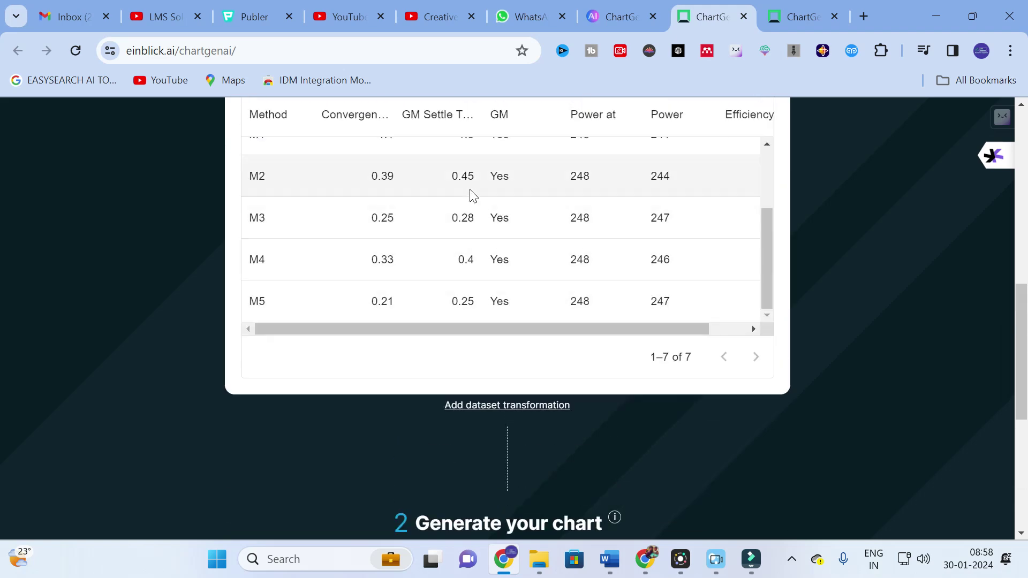
{"action": "scroll", "coordinate": [429, 241], "scroll_direction": "up", "scroll_amount": 3}
{"action": "scroll", "coordinate": [441, 223], "scroll_direction": "up", "scroll_amount": 3}
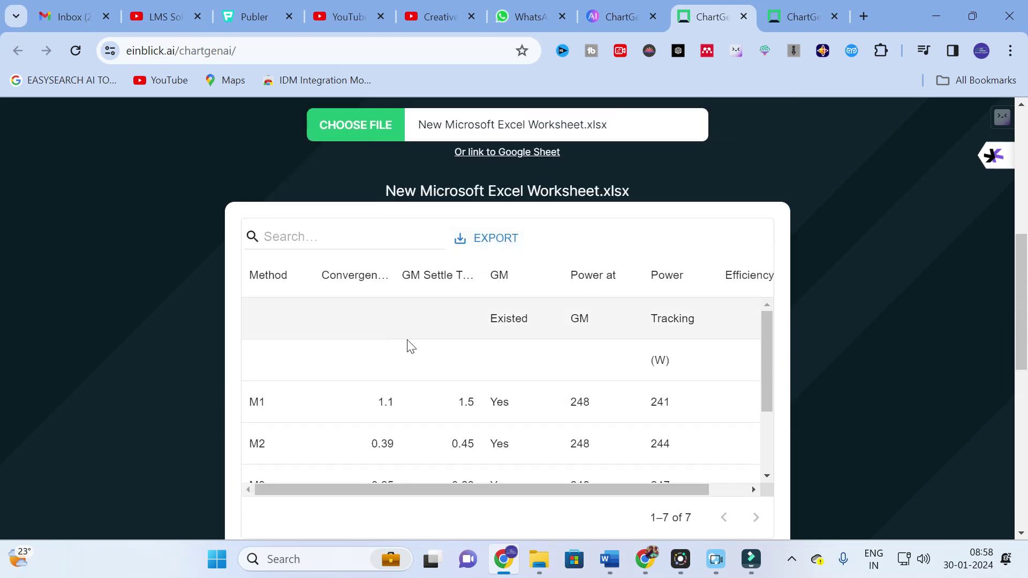
{"action": "scroll", "coordinate": [535, 337], "scroll_direction": "down", "scroll_amount": 3}
{"action": "scroll", "coordinate": [521, 329], "scroll_direction": "down", "scroll_amount": 7}
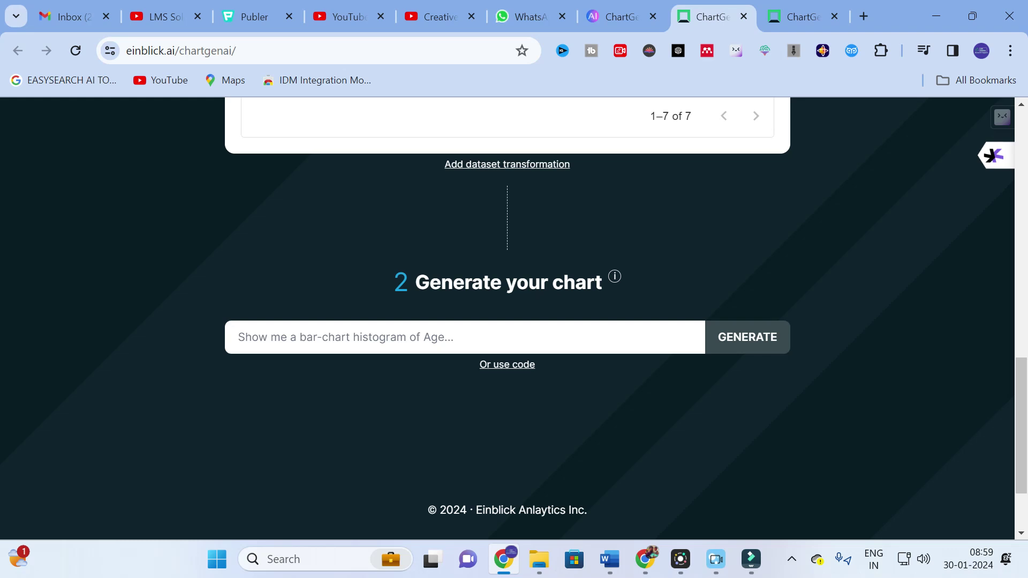
- Generate a chart from the prompt 'bar chart', plotting Convergence Time (s) by method M1–M5
{"action": "scroll", "coordinate": [512, 342], "scroll_direction": "down", "scroll_amount": 3}
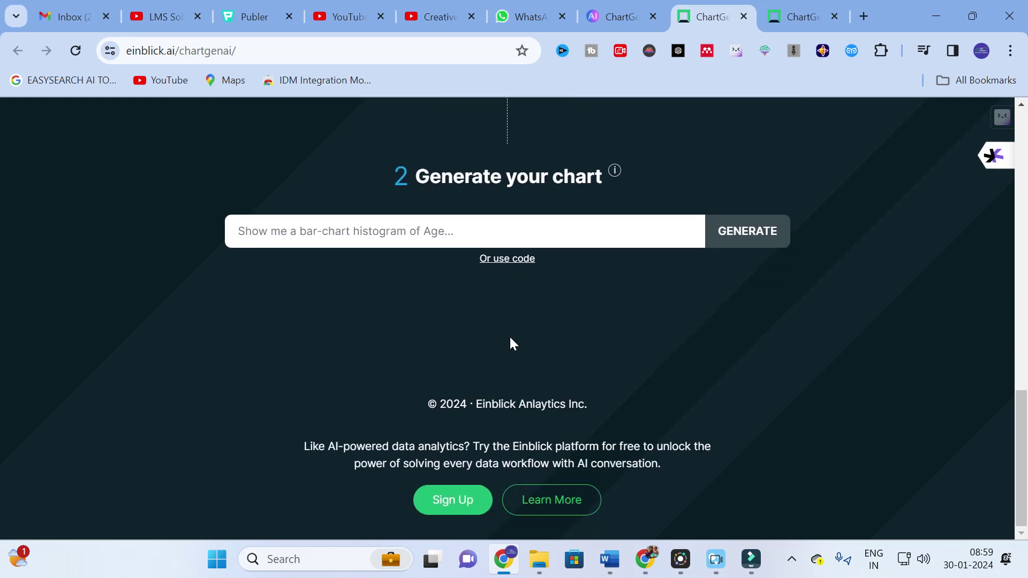
{"action": "scroll", "coordinate": [511, 342], "scroll_direction": "up", "scroll_amount": 2}
{"action": "left_click", "coordinate": [374, 309]}
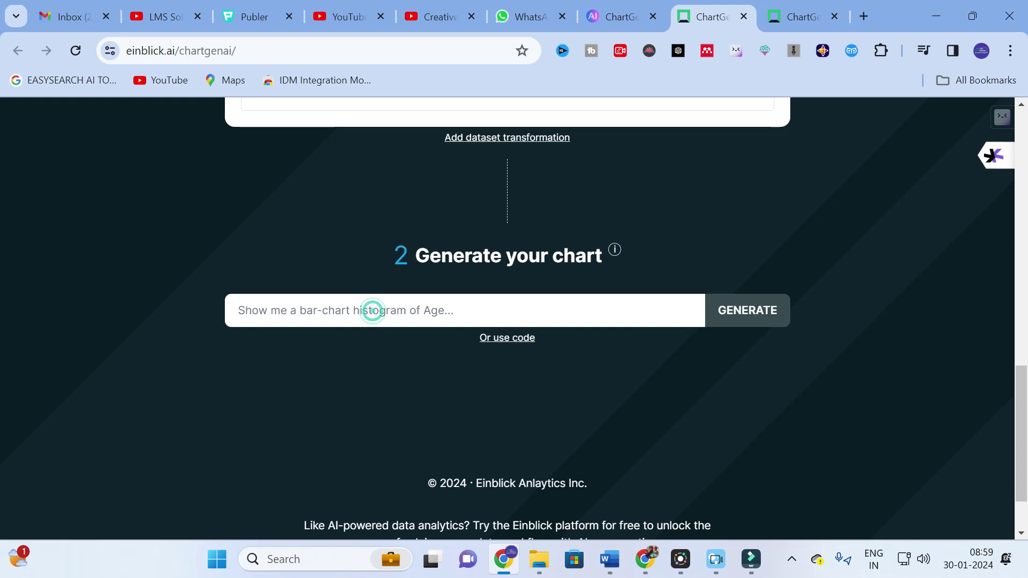
{"action": "type", "text": "bar chart"}
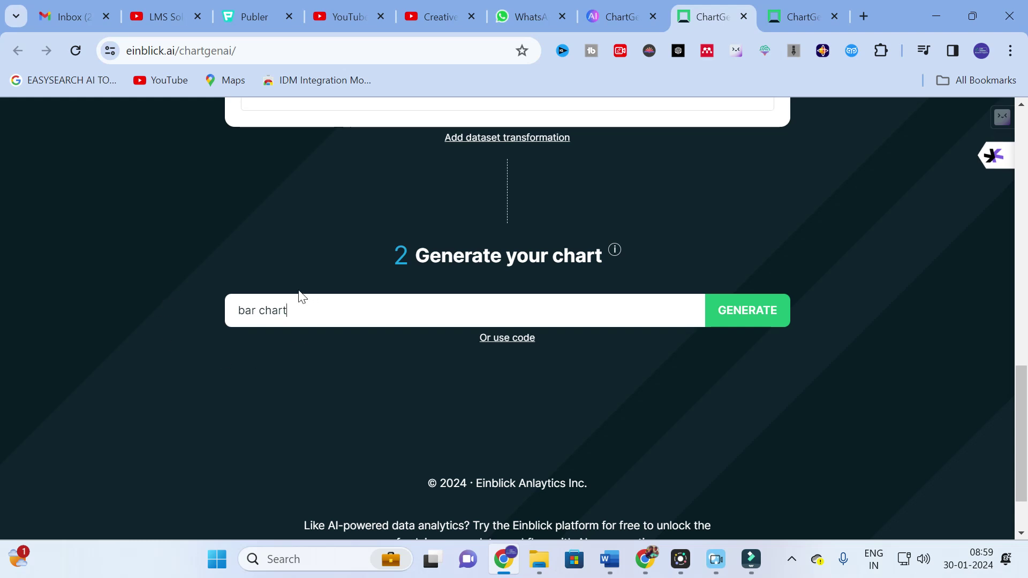
{"action": "left_click", "coordinate": [752, 316]}
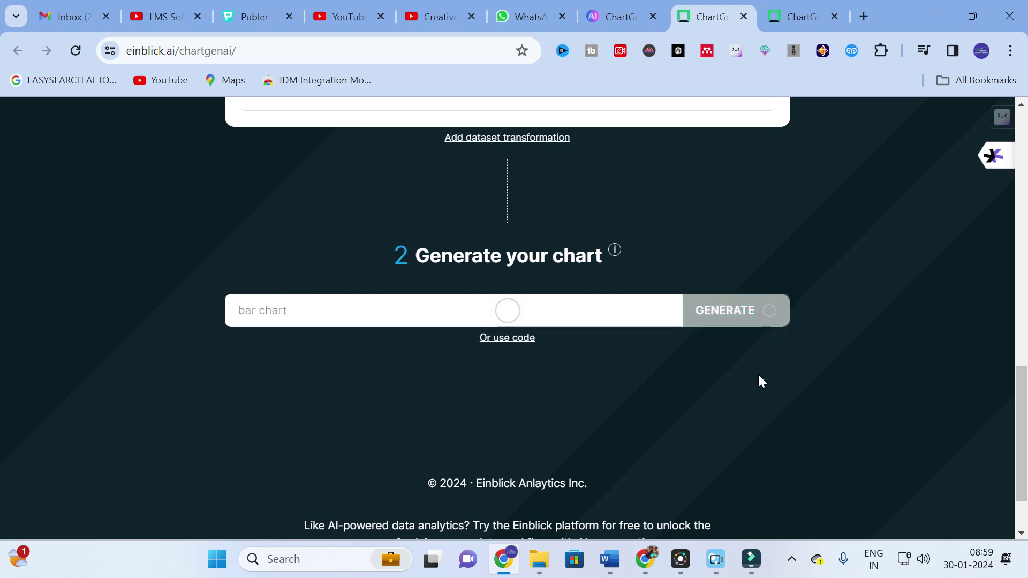
{"action": "scroll", "coordinate": [758, 376], "scroll_direction": "down", "scroll_amount": 6}
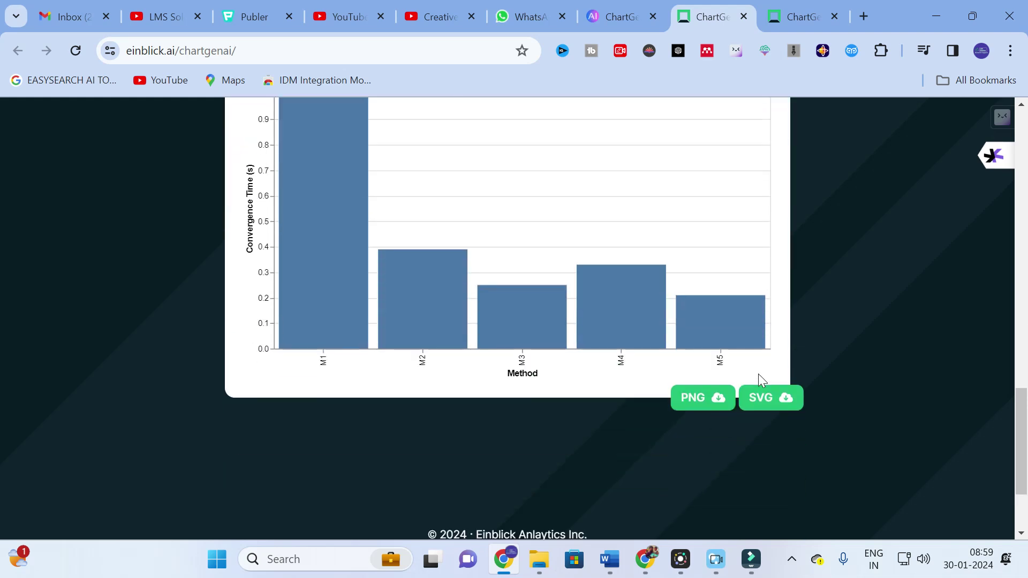
{"action": "scroll", "coordinate": [450, 336], "scroll_direction": "up", "scroll_amount": 2}
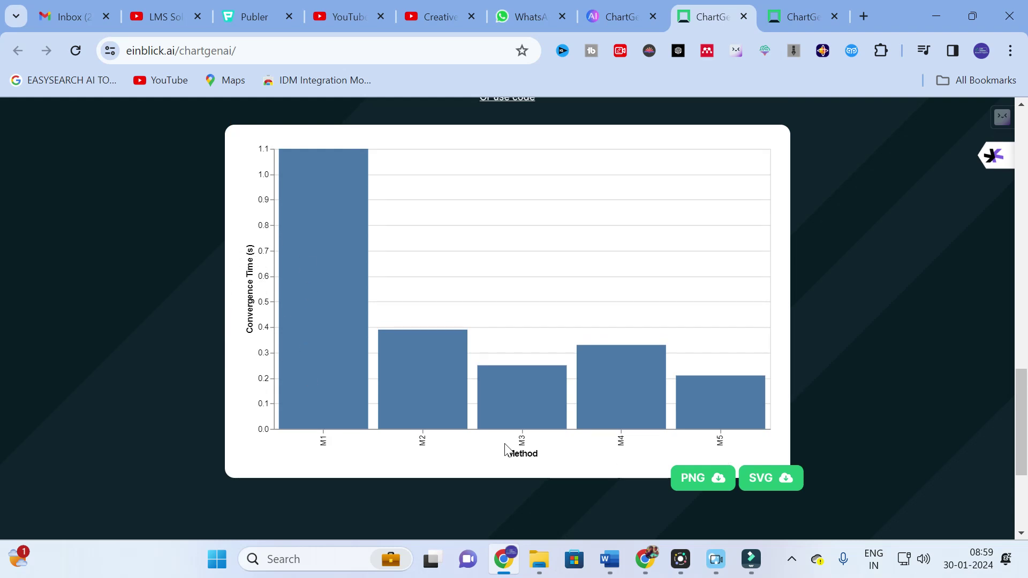
{"action": "scroll", "coordinate": [468, 361], "scroll_direction": "down", "scroll_amount": 4}
{"action": "scroll", "coordinate": [468, 360], "scroll_direction": "up", "scroll_amount": 3}
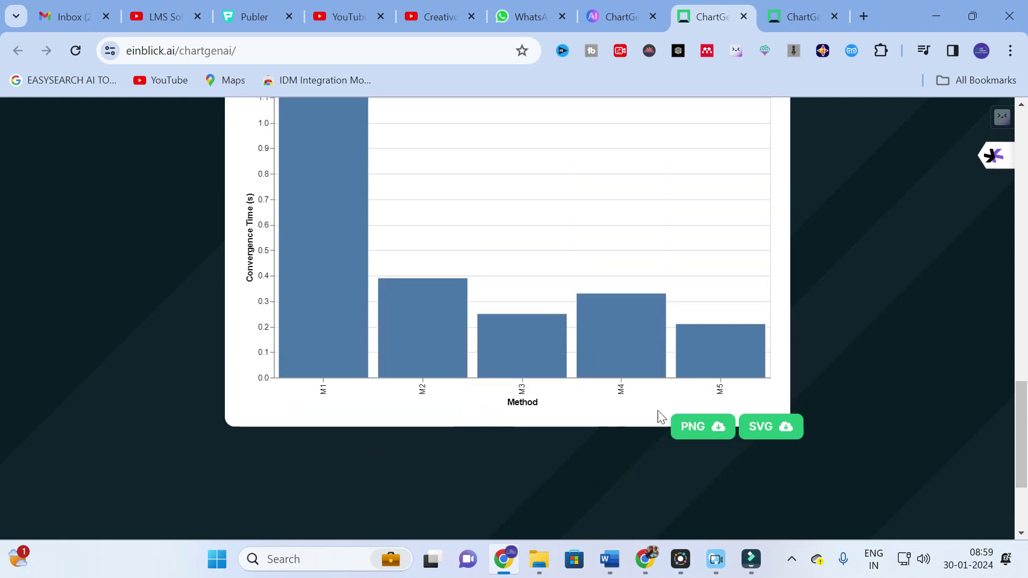
- Download the bar chart as chart.png and show it in the Downloads folder
{"action": "left_click", "coordinate": [698, 426]}
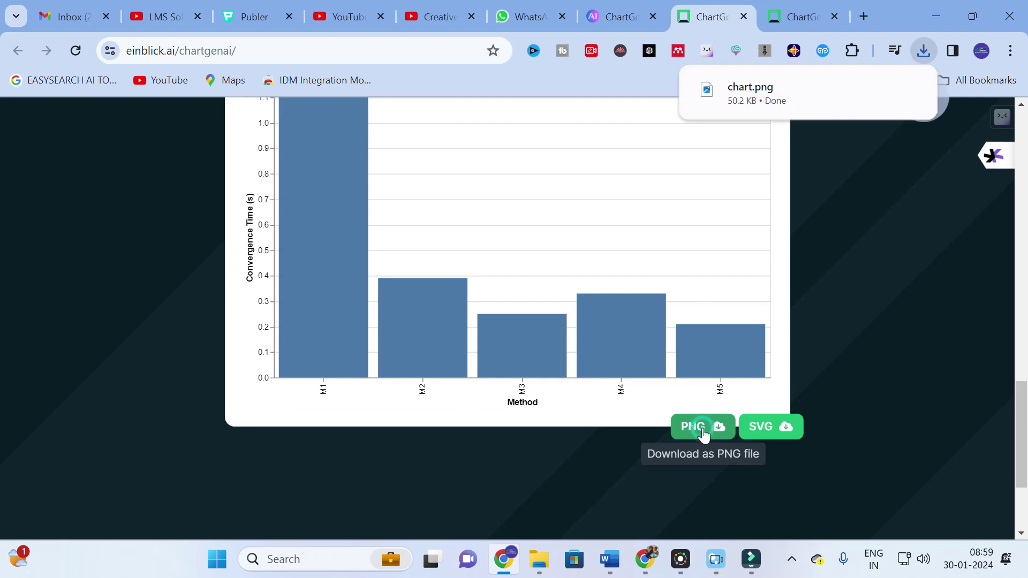
{"action": "right_click", "coordinate": [721, 92]}
{"action": "left_click", "coordinate": [787, 168]}
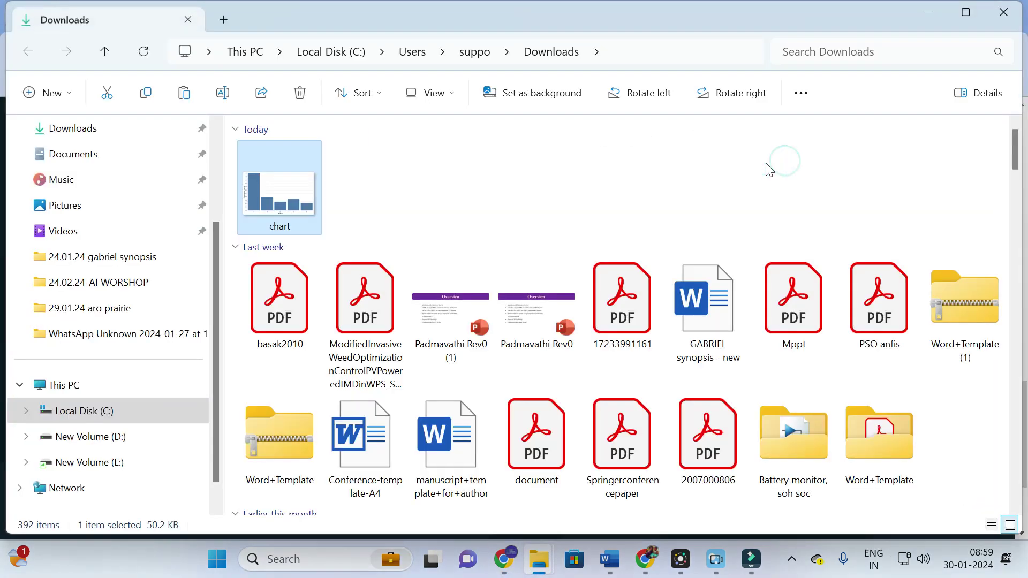
- Preview chart.png in Photos, then return to the ChartGen AI page
{"action": "double_click", "coordinate": [268, 191]}
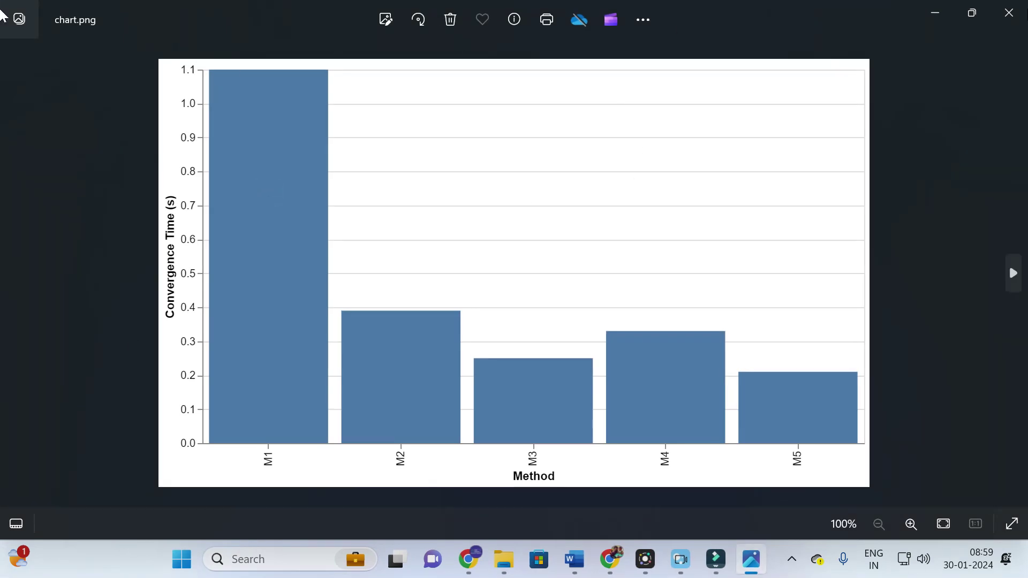
{"action": "left_click", "coordinate": [1020, 15]}
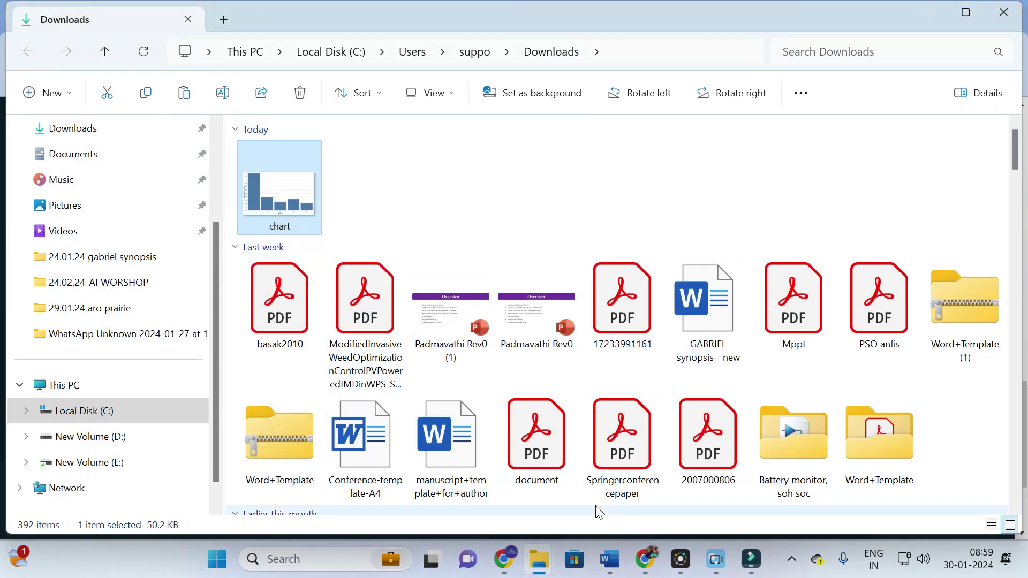
{"action": "left_click", "coordinate": [506, 559]}
{"action": "scroll", "coordinate": [379, 298], "scroll_direction": "up", "scroll_amount": 9}
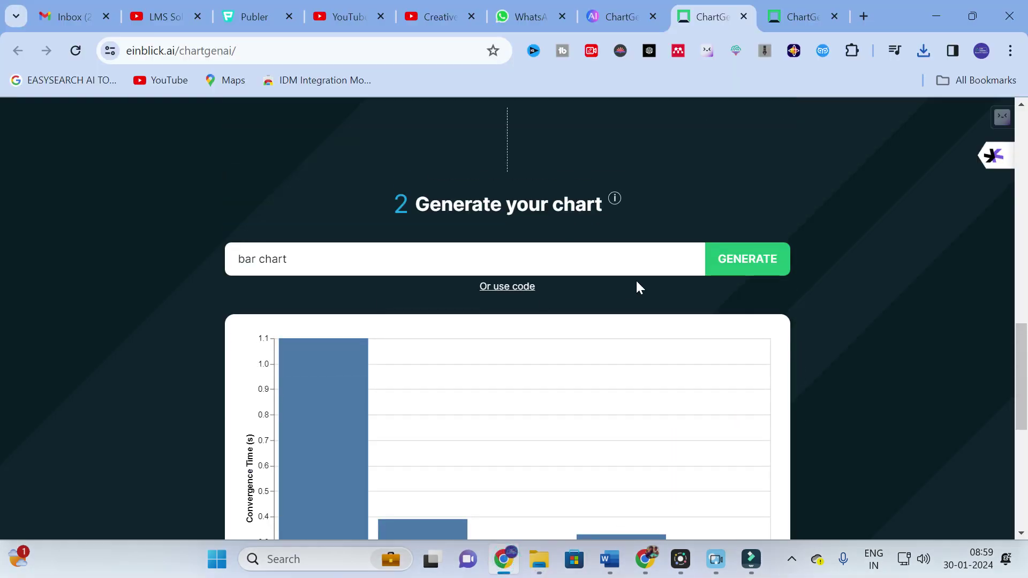
- Change the prompt to 'pie chart' and generate a pie chart with slices for M1–M5
{"action": "scroll", "coordinate": [300, 365], "scroll_direction": "down", "scroll_amount": 2}
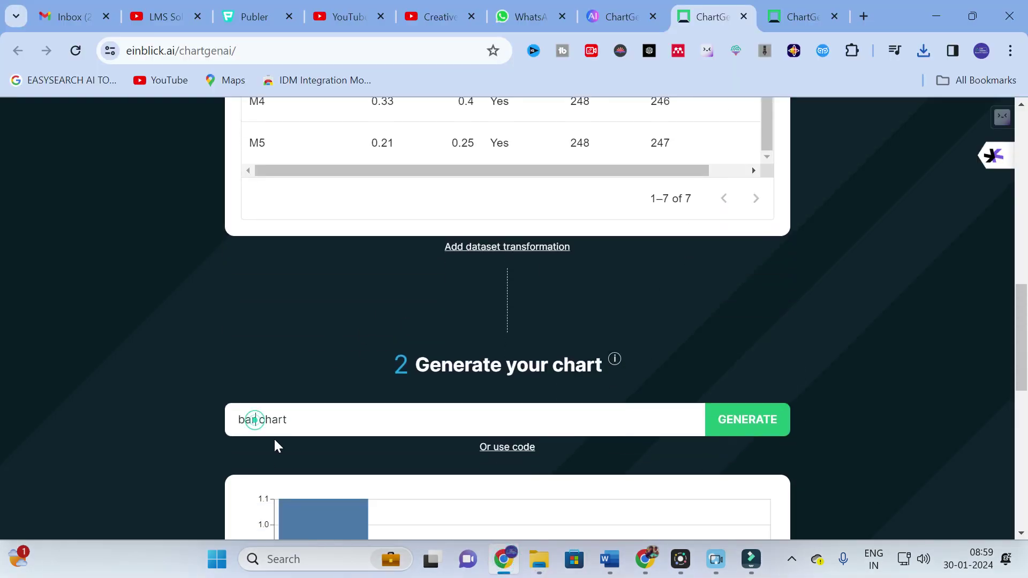
{"action": "key", "text": "BackSpace"}
{"action": "key", "text": "BackSpace"}
{"action": "key", "text": "BackSpace"}
{"action": "key", "text": "BackSpace"}
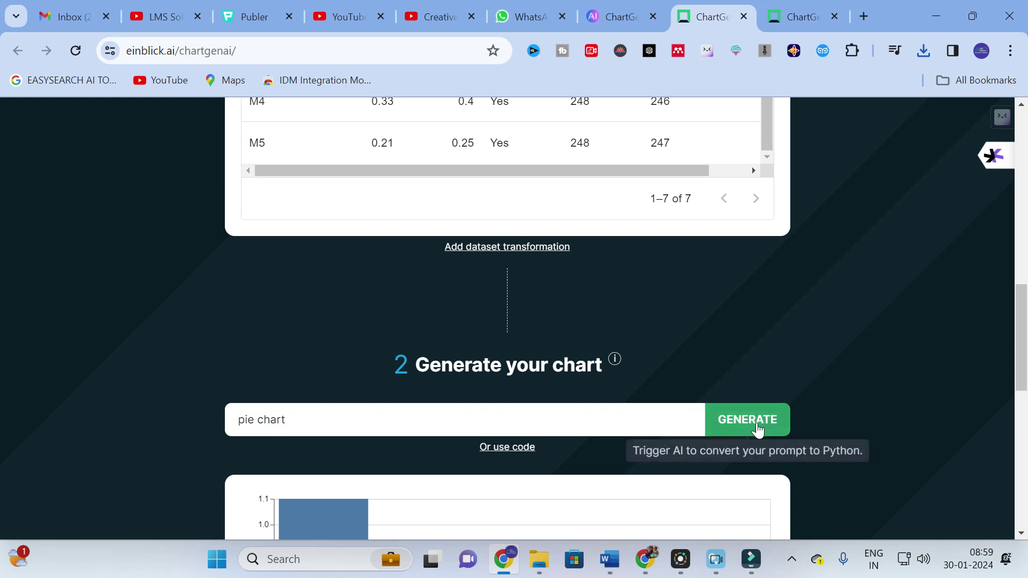
{"action": "left_click", "coordinate": [742, 418]}
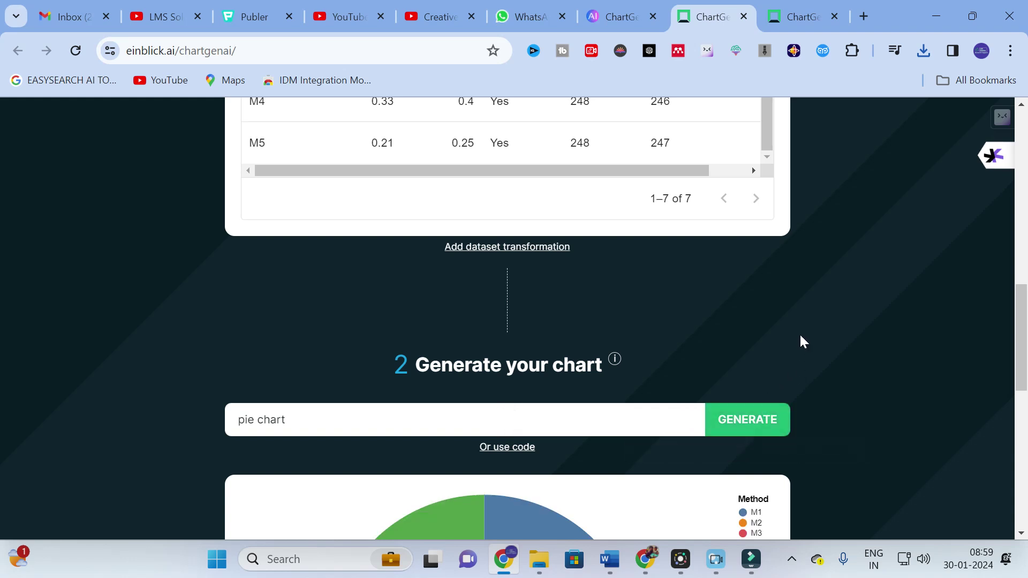
{"action": "scroll", "coordinate": [801, 333], "scroll_direction": "down", "scroll_amount": 7}
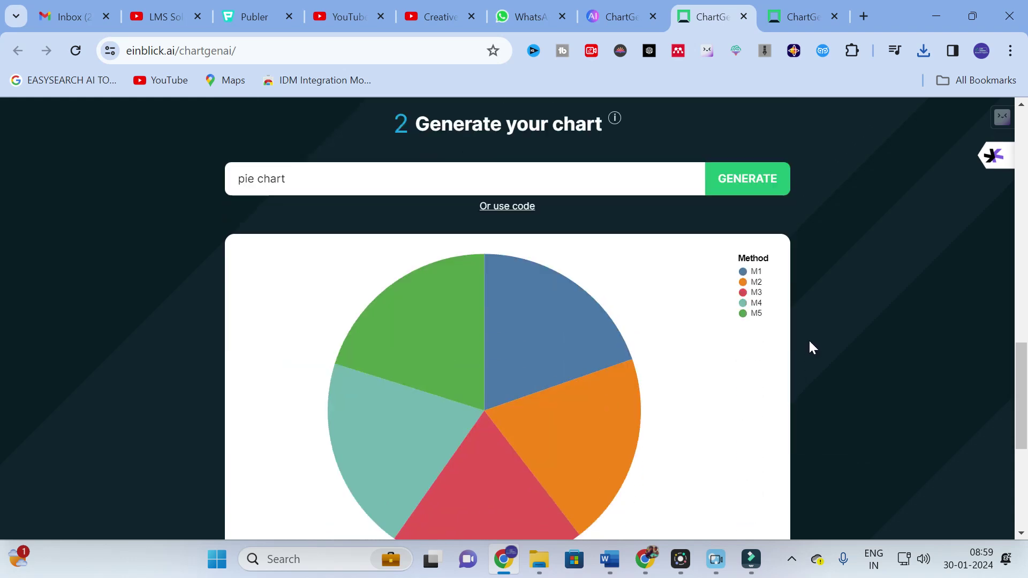
{"action": "scroll", "coordinate": [589, 262], "scroll_direction": "up", "scroll_amount": 3}
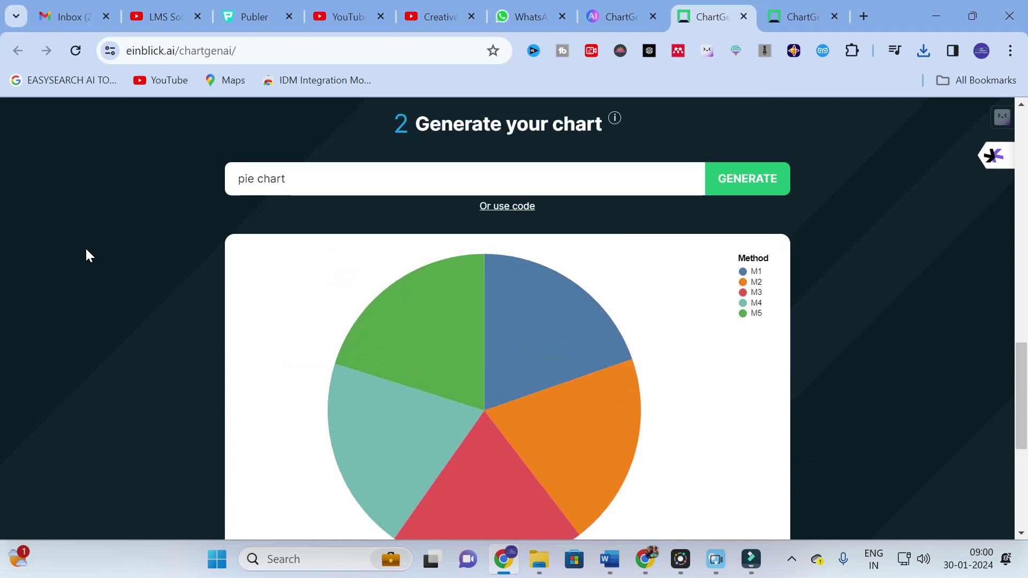
{"action": "scroll", "coordinate": [698, 311], "scroll_direction": "down", "scroll_amount": 1}
{"action": "scroll", "coordinate": [697, 310], "scroll_direction": "down", "scroll_amount": 1}
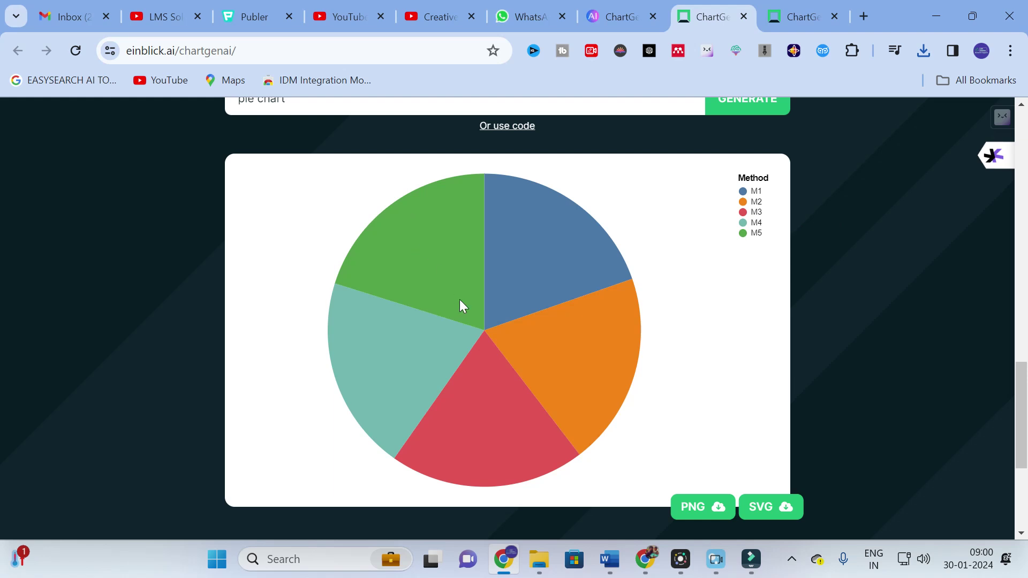
{"action": "scroll", "coordinate": [464, 305], "scroll_direction": "down", "scroll_amount": 3}
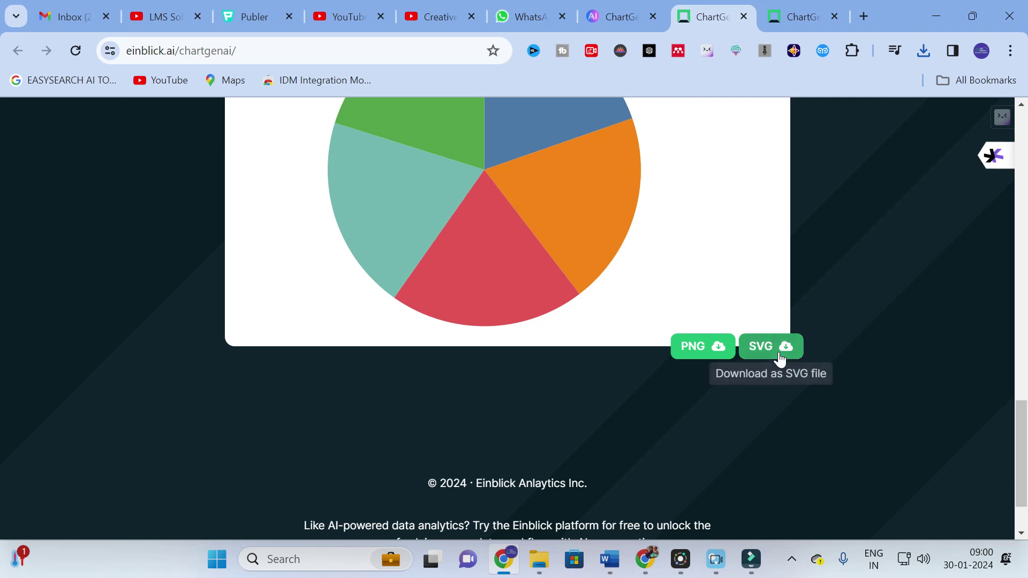
{"action": "scroll", "coordinate": [781, 358], "scroll_direction": "up", "scroll_amount": 4}
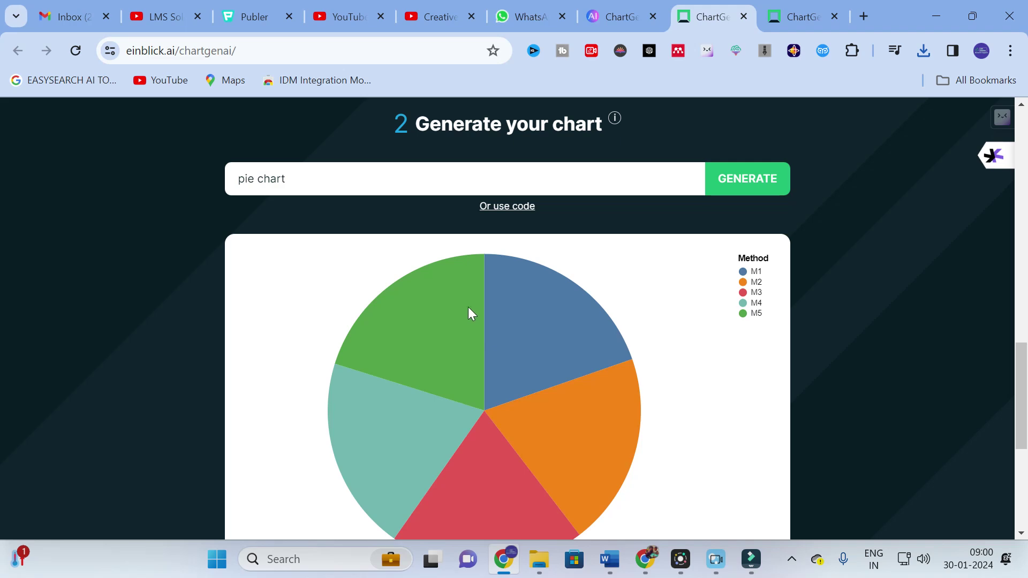
{"action": "scroll", "coordinate": [475, 306], "scroll_direction": "down", "scroll_amount": 2}
{"action": "scroll", "coordinate": [475, 306], "scroll_direction": "up", "scroll_amount": 10}
{"action": "scroll", "coordinate": [469, 308], "scroll_direction": "down", "scroll_amount": 3}
{"action": "scroll", "coordinate": [470, 310], "scroll_direction": "down", "scroll_amount": 1}
- Replace 'pie' with 'line' in the prompt and generate a line chart
{"action": "left_click", "coordinate": [257, 499]}
{"action": "key", "text": "BackSpace"}
{"action": "key", "text": "BackSpace"}
{"action": "key", "text": "BackSpace"}
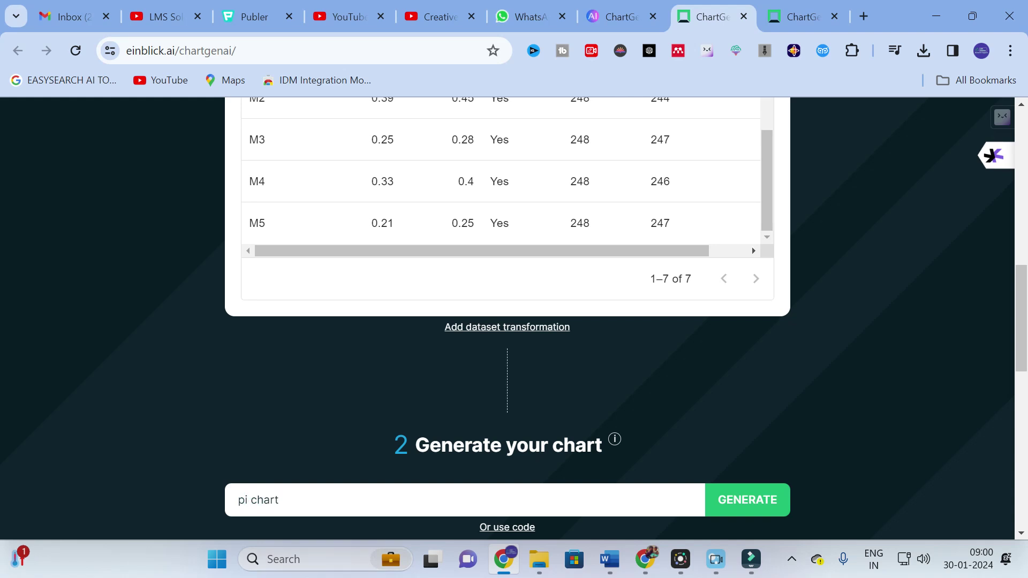
{"action": "scroll", "coordinate": [482, 388], "scroll_direction": "down", "scroll_amount": 4}
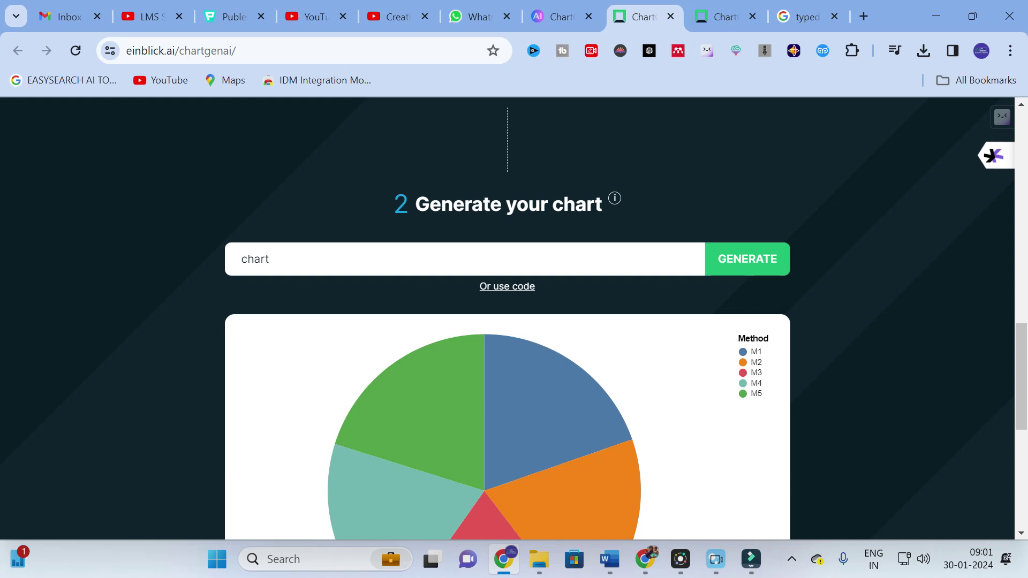
{"action": "type", "text": "line"}
{"action": "left_click", "coordinate": [739, 246]}
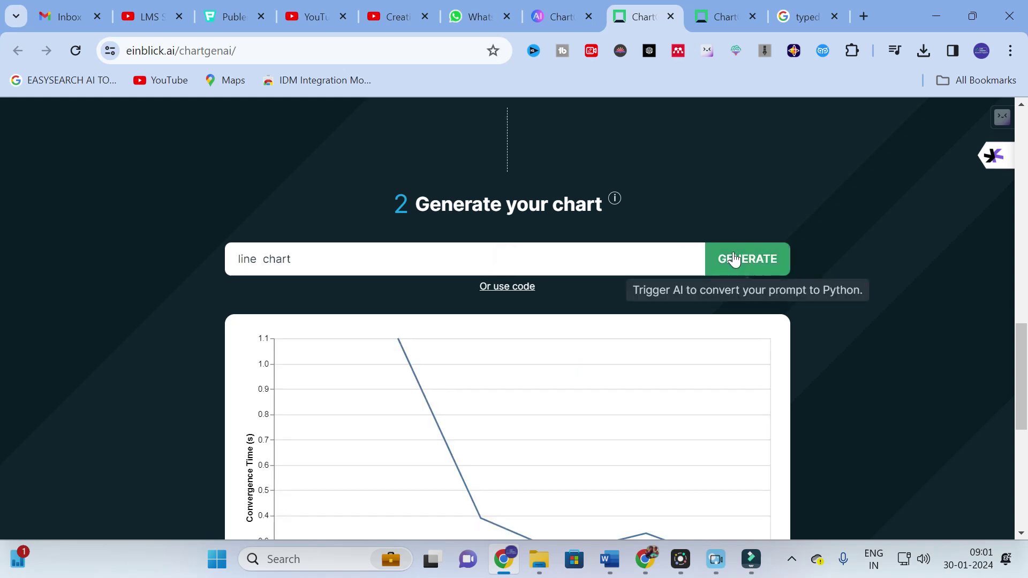
- Review the Convergence Time (s) line chart, then erase 'line' from the prompt
{"action": "scroll", "coordinate": [733, 259], "scroll_direction": "down", "scroll_amount": 1}
{"action": "scroll", "coordinate": [554, 295], "scroll_direction": "down", "scroll_amount": 2}
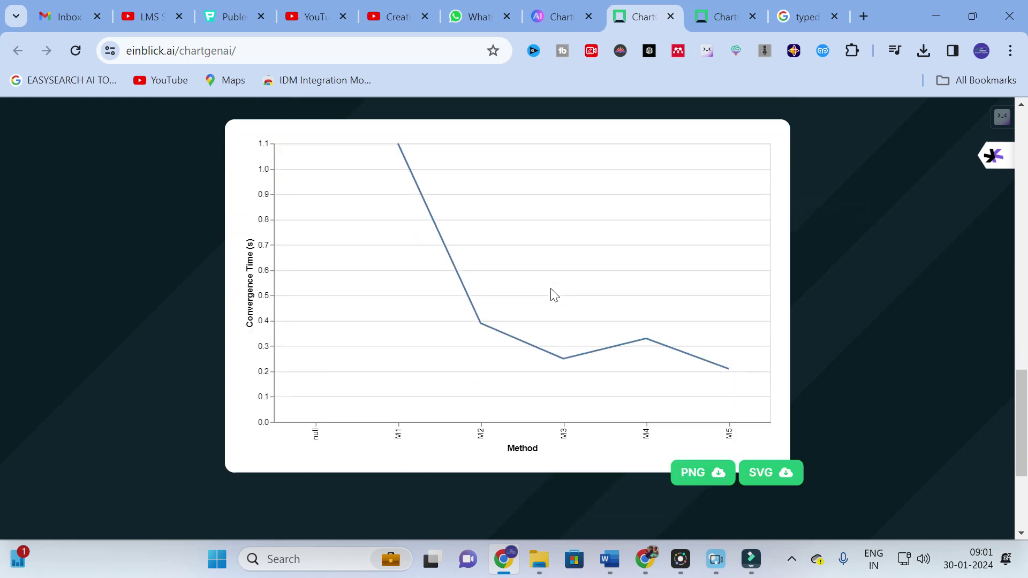
{"action": "scroll", "coordinate": [554, 294], "scroll_direction": "down", "scroll_amount": 1}
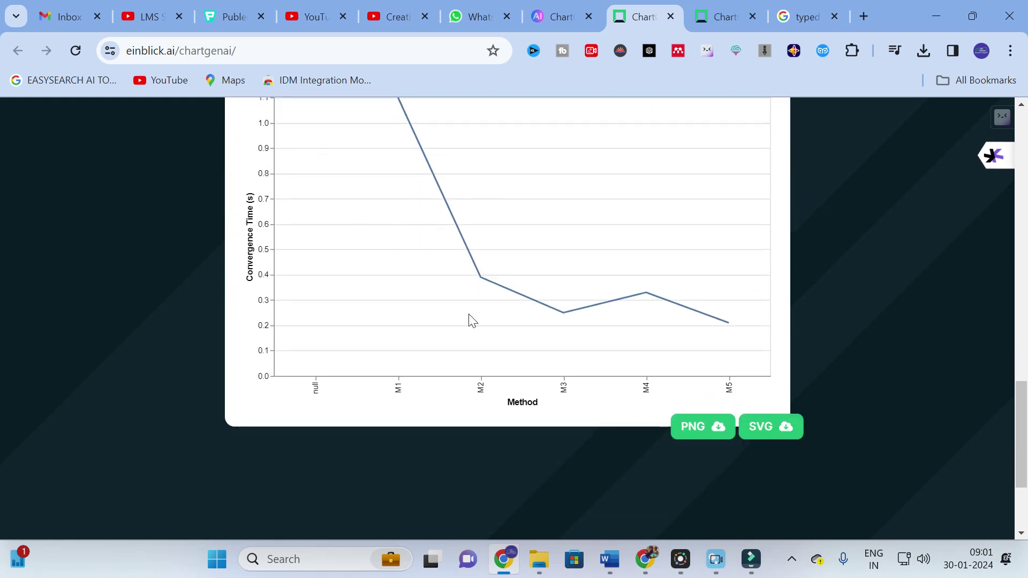
{"action": "scroll", "coordinate": [405, 262], "scroll_direction": "up", "scroll_amount": 3}
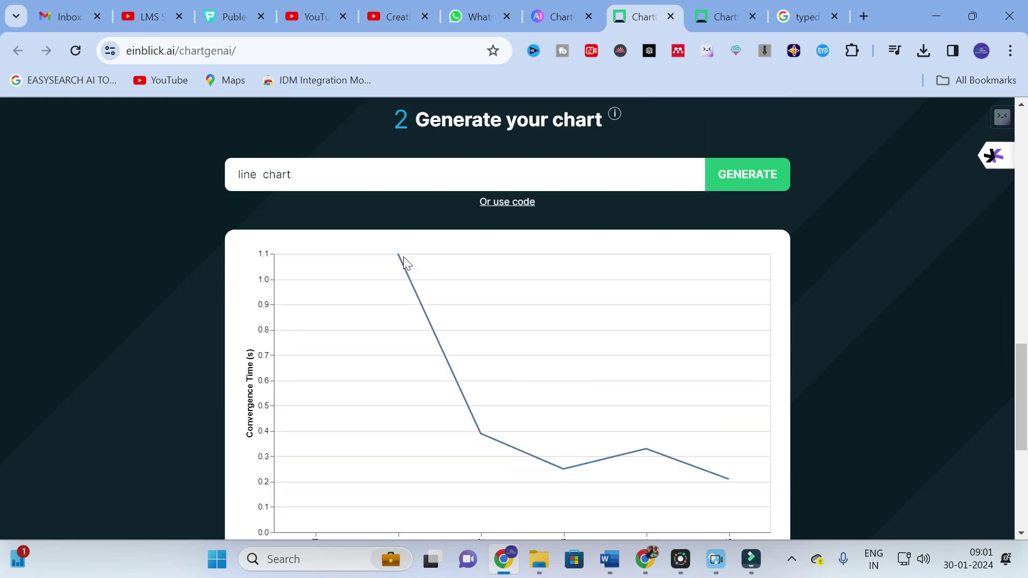
{"action": "scroll", "coordinate": [405, 262], "scroll_direction": "up", "scroll_amount": 3}
{"action": "scroll", "coordinate": [413, 385], "scroll_direction": "down", "scroll_amount": 2}
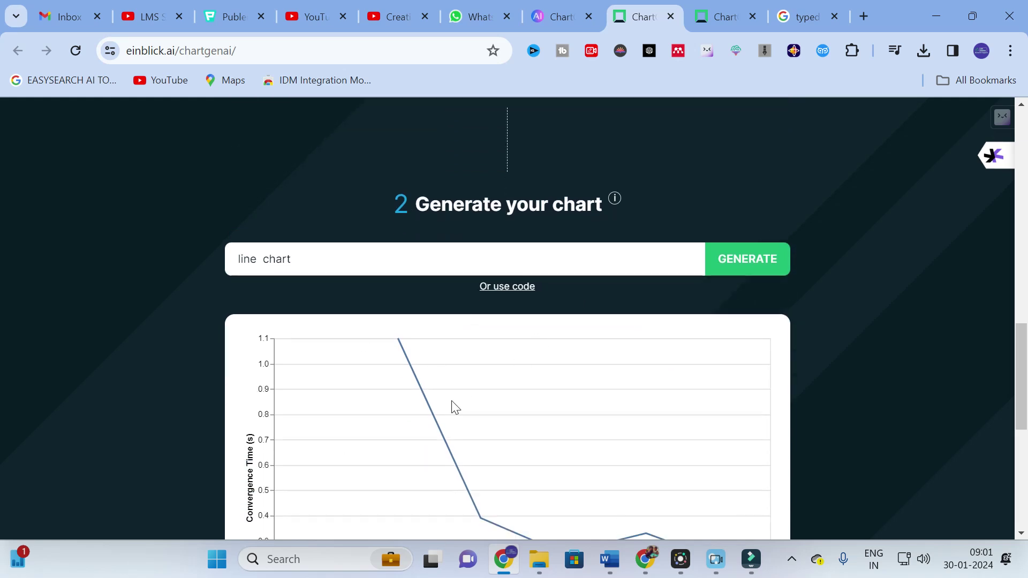
{"action": "scroll", "coordinate": [456, 415], "scroll_direction": "down", "scroll_amount": 2}
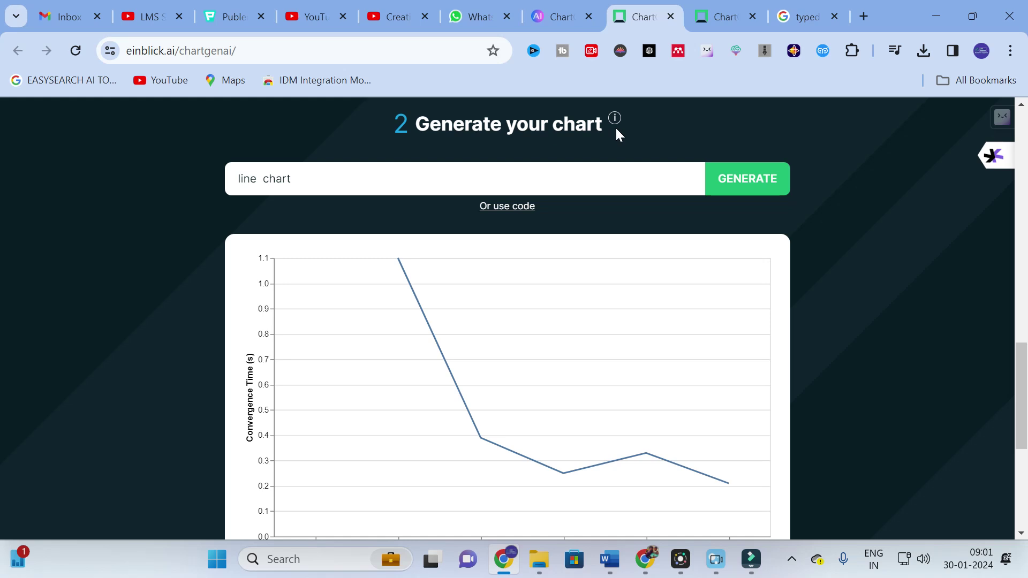
{"action": "key", "text": "BackSpace"}
{"action": "key", "text": "BackSpace"}
{"action": "key", "text": "BackSpace"}
{"action": "key", "text": "BackSpace"}
{"action": "type", "text": "scatter"}
{"action": "left_click", "coordinate": [316, 181]}
{"action": "key", "text": "BackSpace"}
{"action": "type", "text": "plot"}
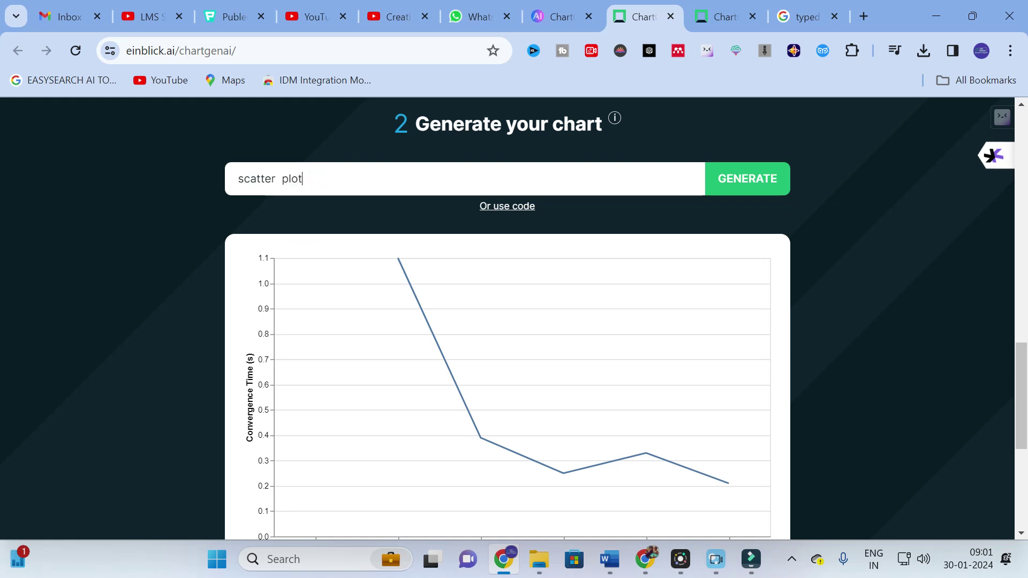
{"action": "left_click", "coordinate": [760, 178]}
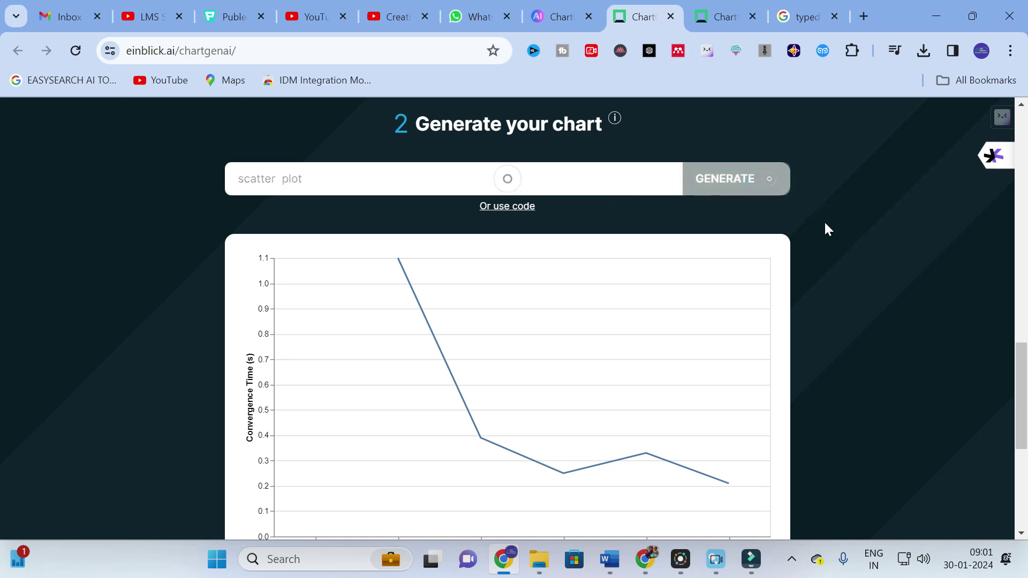
{"action": "scroll", "coordinate": [823, 225], "scroll_direction": "down", "scroll_amount": 2}
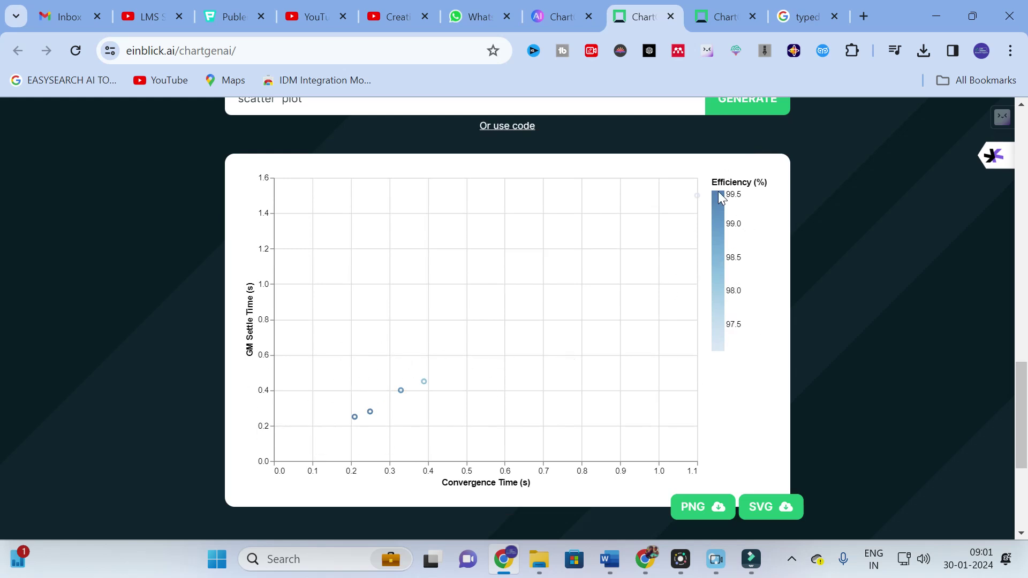
{"action": "scroll", "coordinate": [396, 325], "scroll_direction": "down", "scroll_amount": 3}
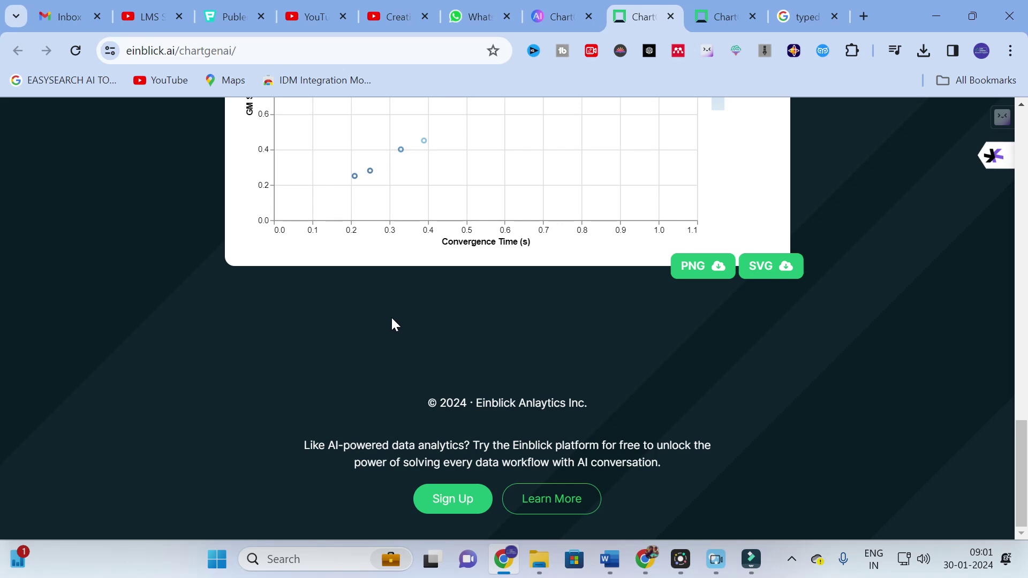
{"action": "scroll", "coordinate": [393, 320], "scroll_direction": "up", "scroll_amount": 15}
{"action": "scroll", "coordinate": [393, 323], "scroll_direction": "up", "scroll_amount": 3}
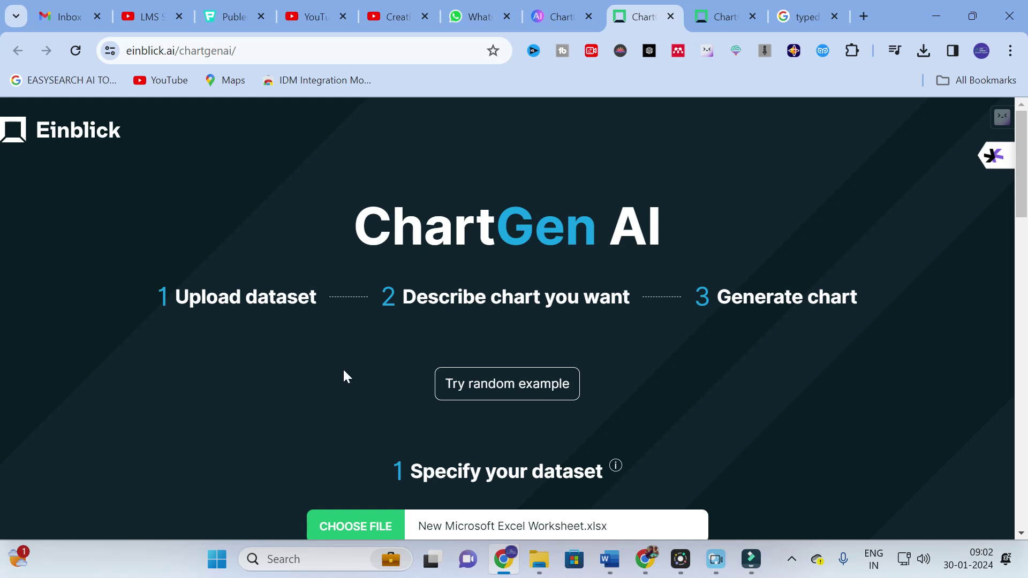
- Load the random Titanic Passengers example (1309 rows) and review its survival-by-siblings/spouses bar chart
{"action": "scroll", "coordinate": [347, 369], "scroll_direction": "down", "scroll_amount": 1}
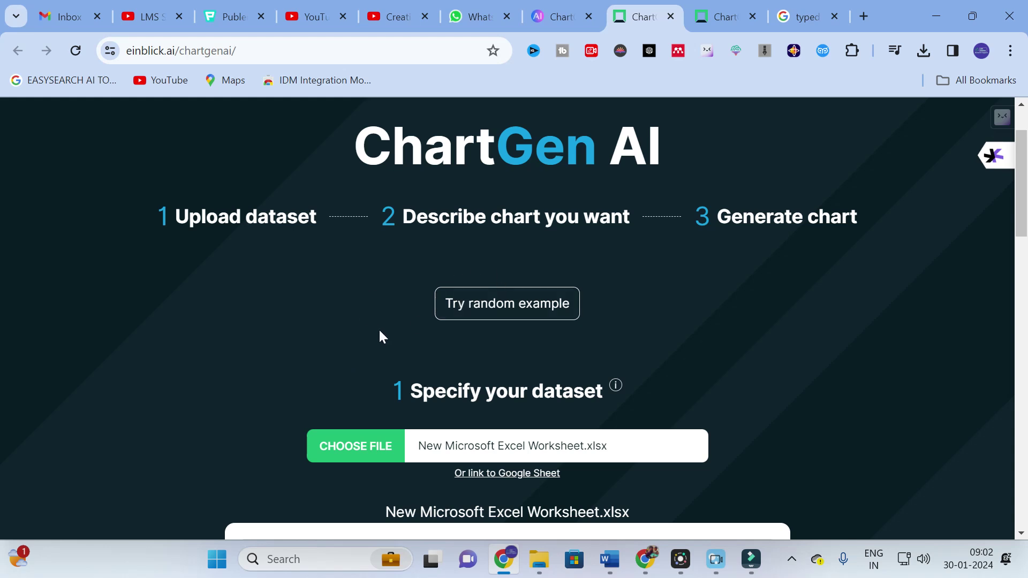
{"action": "left_click", "coordinate": [522, 321]}
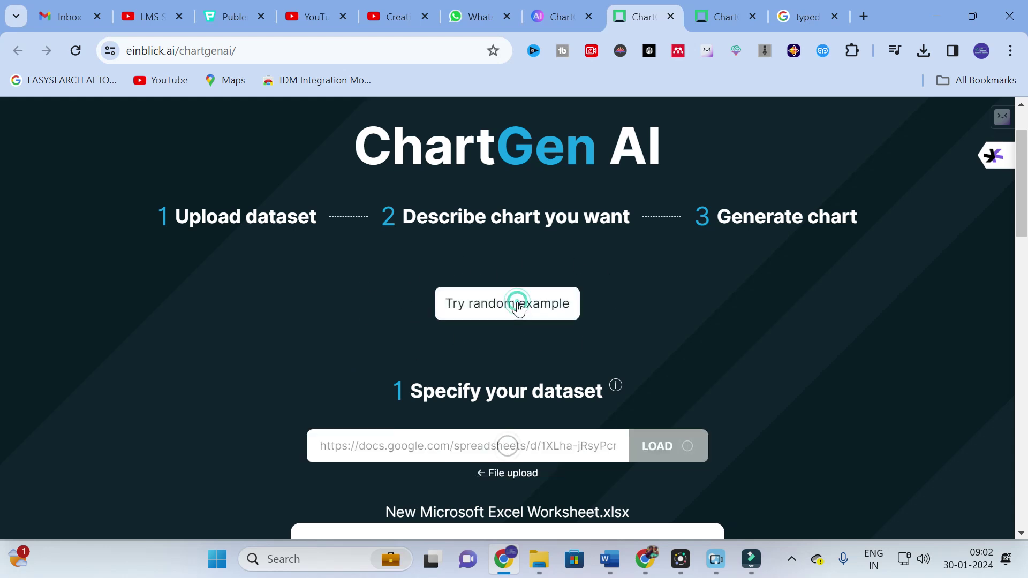
{"action": "scroll", "coordinate": [515, 298], "scroll_direction": "down", "scroll_amount": 2}
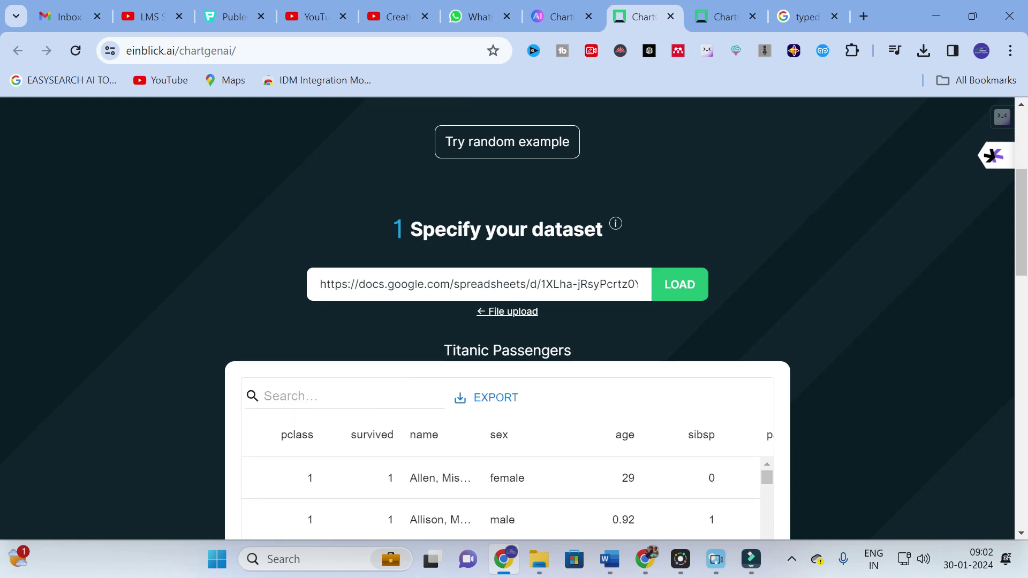
{"action": "scroll", "coordinate": [361, 249], "scroll_direction": "down", "scroll_amount": 4}
{"action": "scroll", "coordinate": [583, 248], "scroll_direction": "down", "scroll_amount": 15}
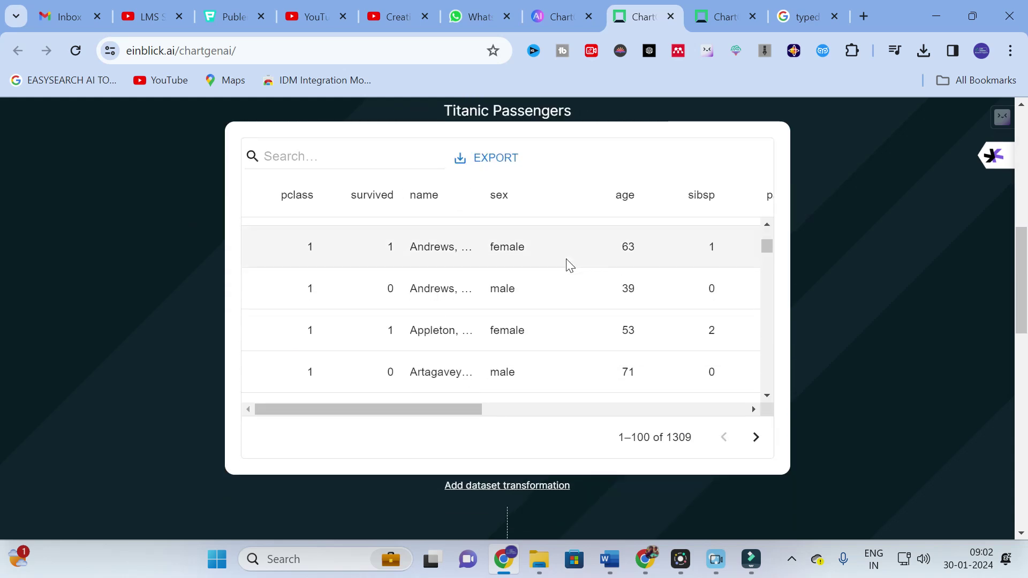
{"action": "scroll", "coordinate": [521, 300], "scroll_direction": "down", "scroll_amount": 6}
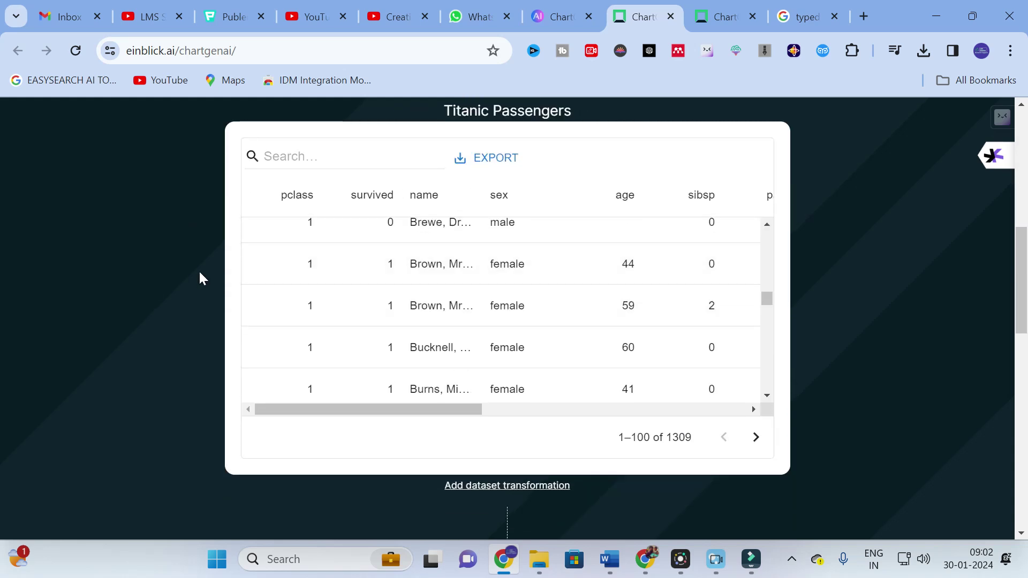
{"action": "scroll", "coordinate": [199, 268], "scroll_direction": "down", "scroll_amount": 3}
{"action": "scroll", "coordinate": [200, 274], "scroll_direction": "down", "scroll_amount": 7}
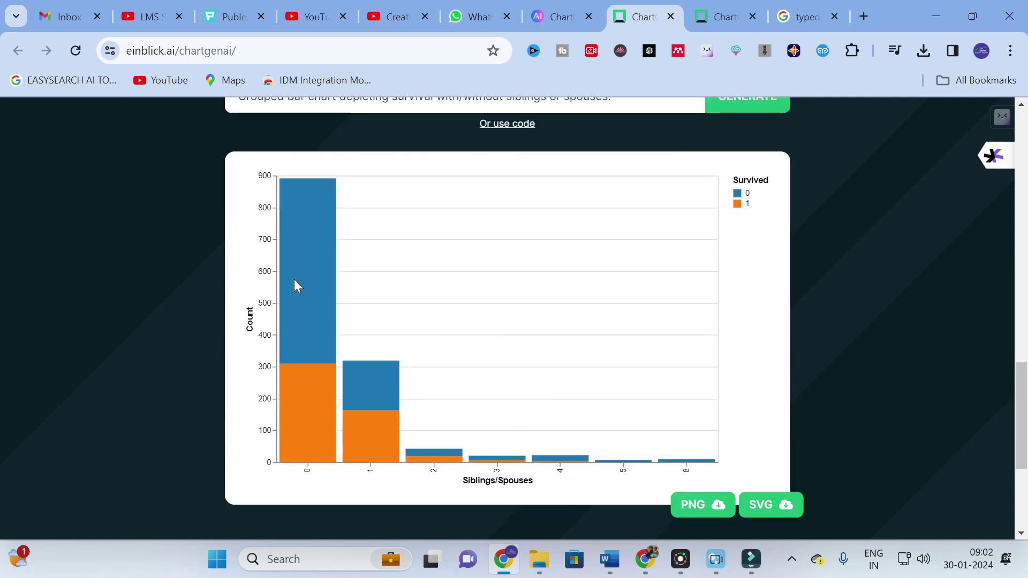
{"action": "scroll", "coordinate": [626, 408], "scroll_direction": "down", "scroll_amount": 1}
{"action": "scroll", "coordinate": [626, 408], "scroll_direction": "up", "scroll_amount": 7}
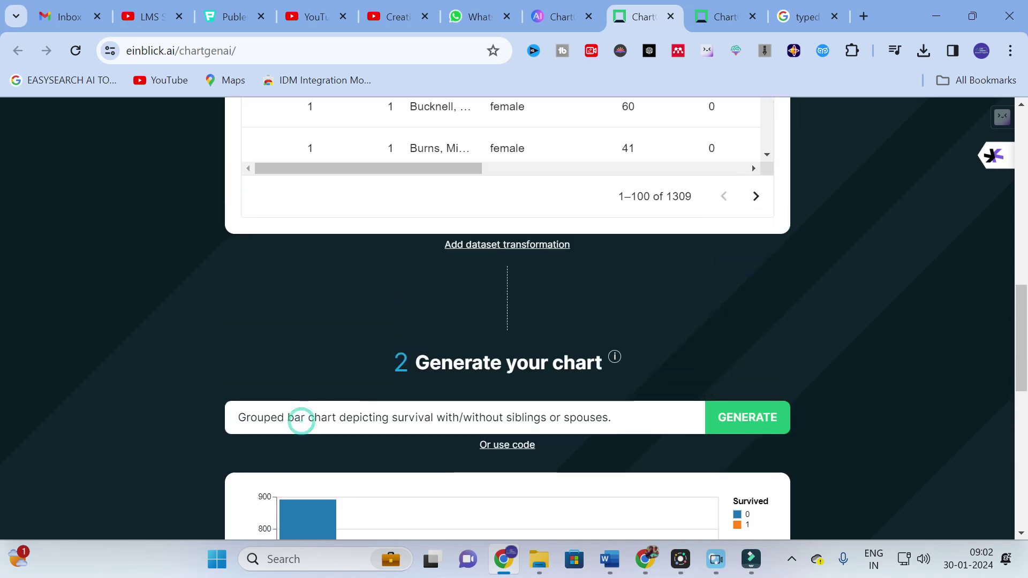
- Change 'bar' to 'pie' in the prompt and generate a grouped pie chart of survival by sibsp
{"action": "left_click", "coordinate": [303, 418]}
{"action": "left_click", "coordinate": [334, 417]}
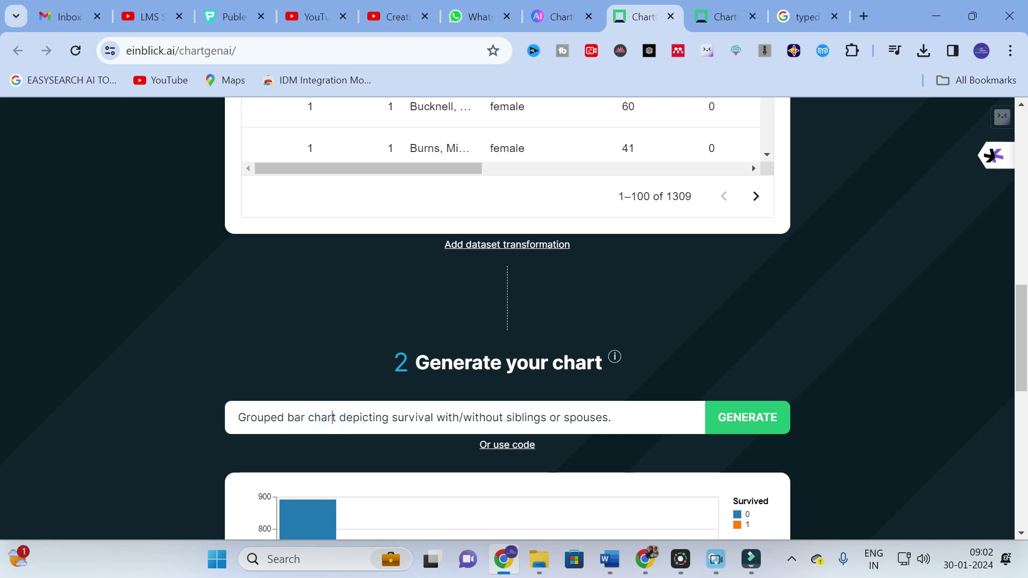
{"action": "key", "text": "BackSpace"}
{"action": "key", "text": "BackSpace"}
{"action": "key", "text": "BackSpace"}
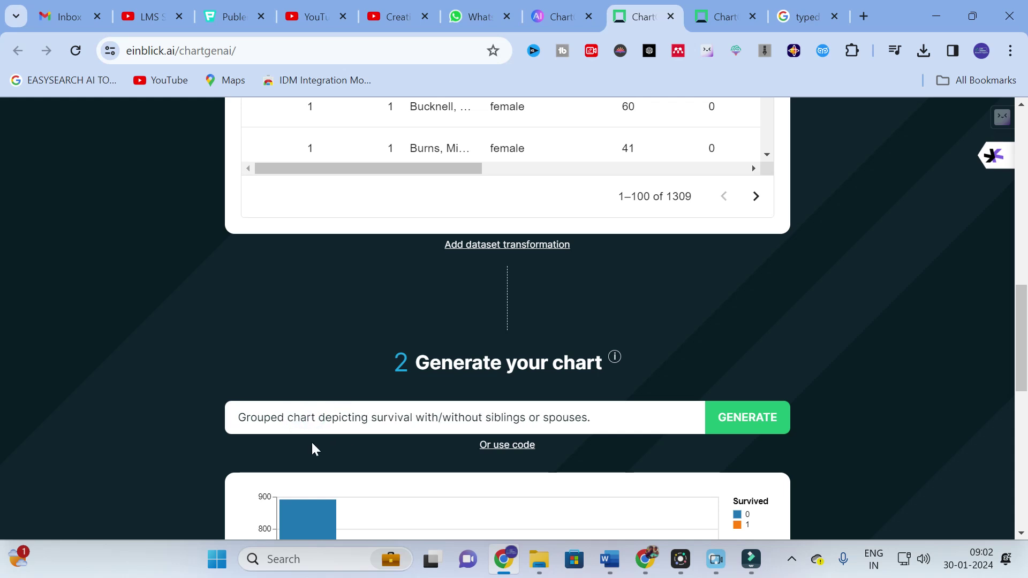
{"action": "type", "text": "pie"}
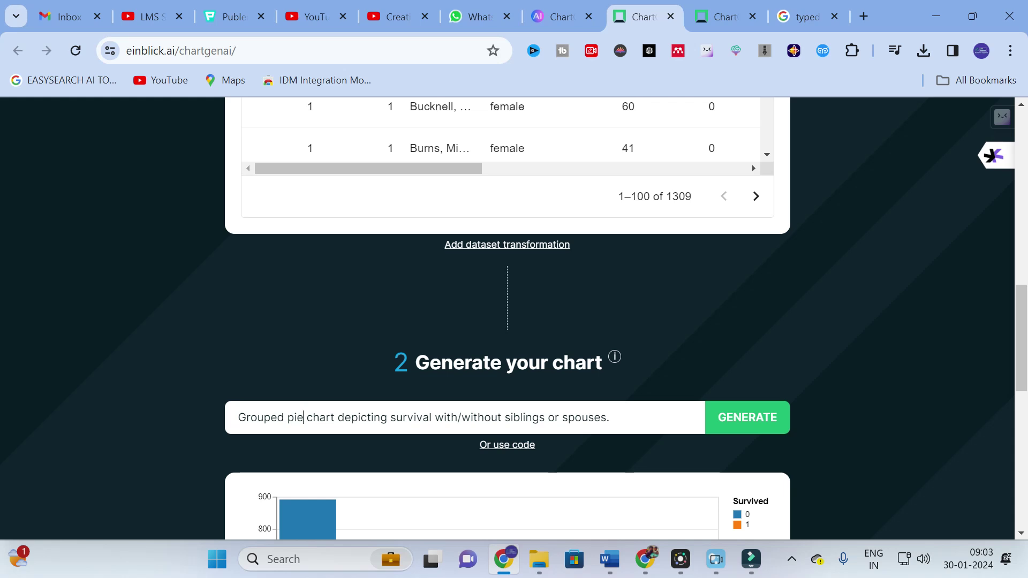
{"action": "left_click", "coordinate": [752, 415]}
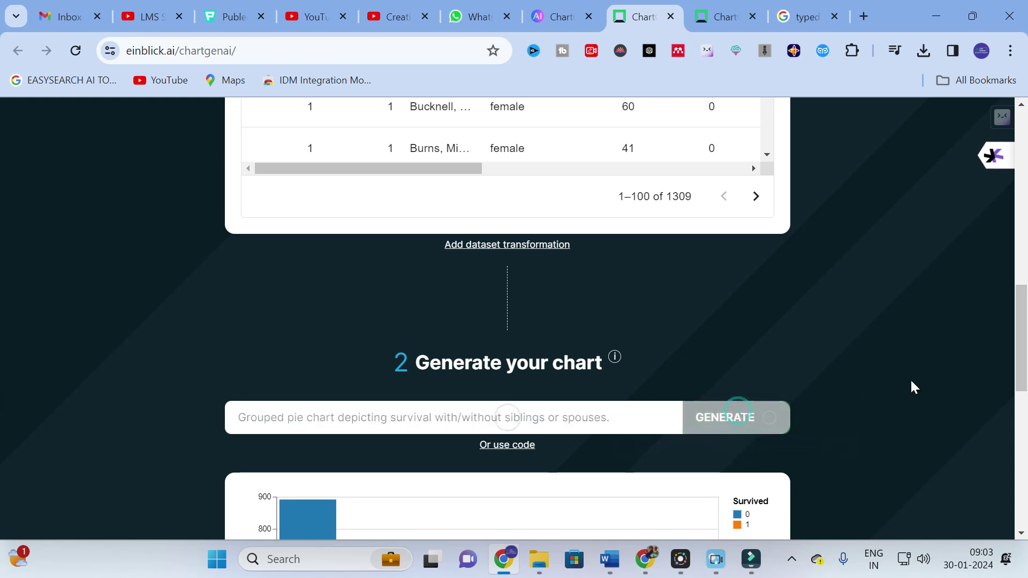
{"action": "scroll", "coordinate": [901, 378], "scroll_direction": "down", "scroll_amount": 1}
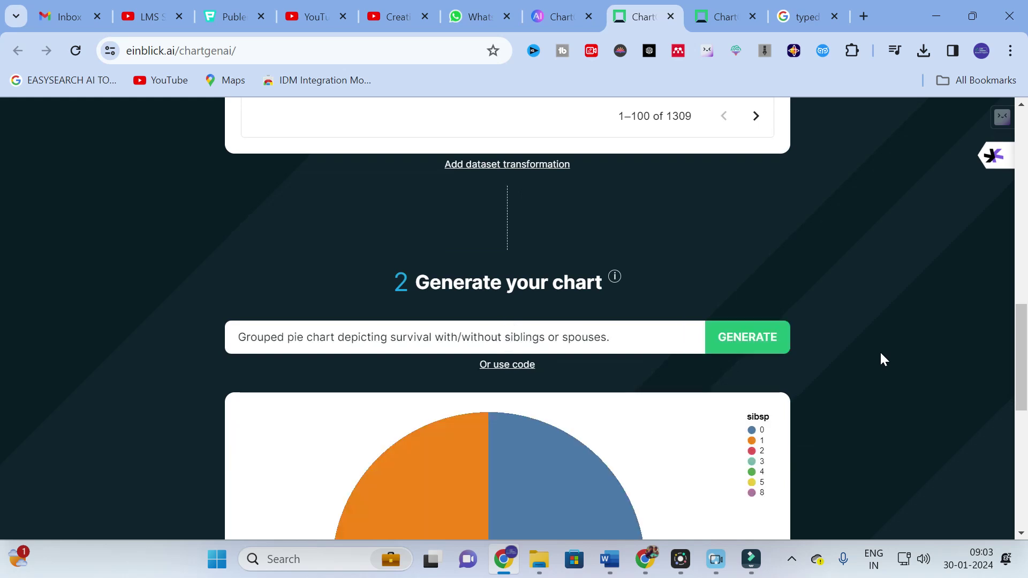
{"action": "scroll", "coordinate": [880, 353], "scroll_direction": "down", "scroll_amount": 5}
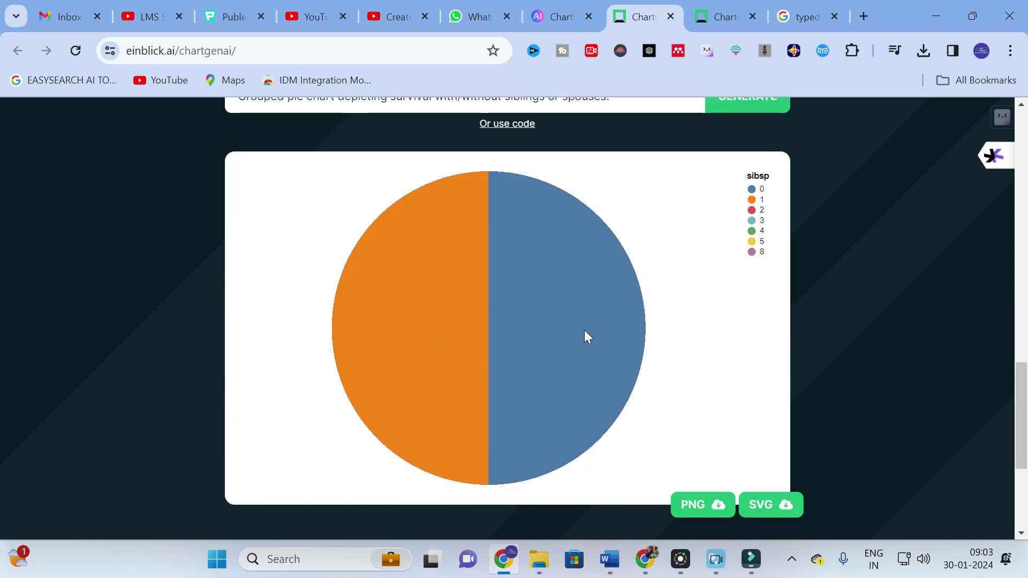
{"action": "scroll", "coordinate": [584, 330], "scroll_direction": "up", "scroll_amount": 5}
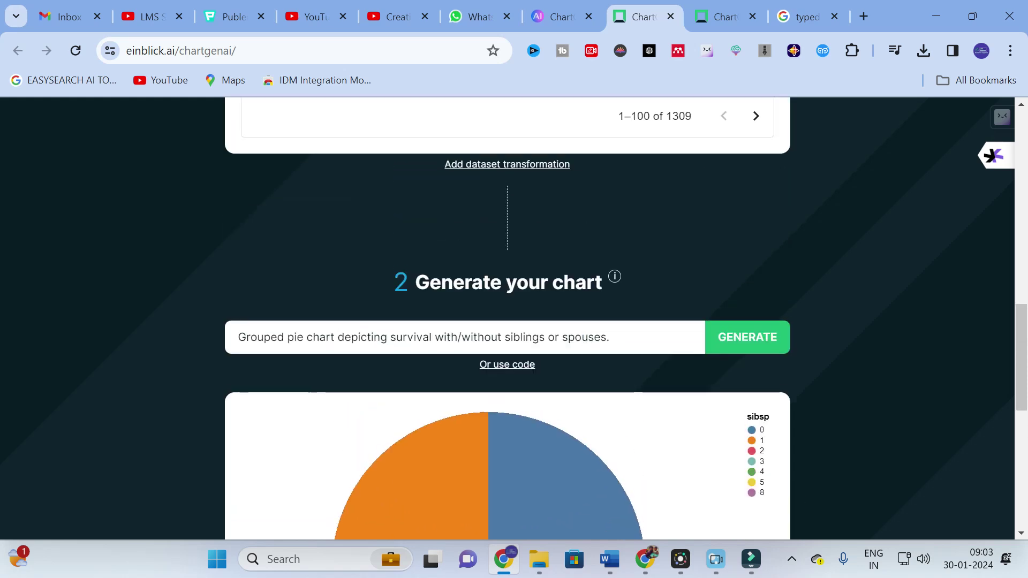
{"action": "left_click", "coordinate": [302, 337]}
- Change 'pie' to 'line' in the prompt to chart passengers by siblings/spouses, split by survived 0 and 1
{"action": "key", "text": "BackSpace"}
{"action": "key", "text": "BackSpace"}
{"action": "key", "text": "BackSpace"}
{"action": "type", "text": "line"}
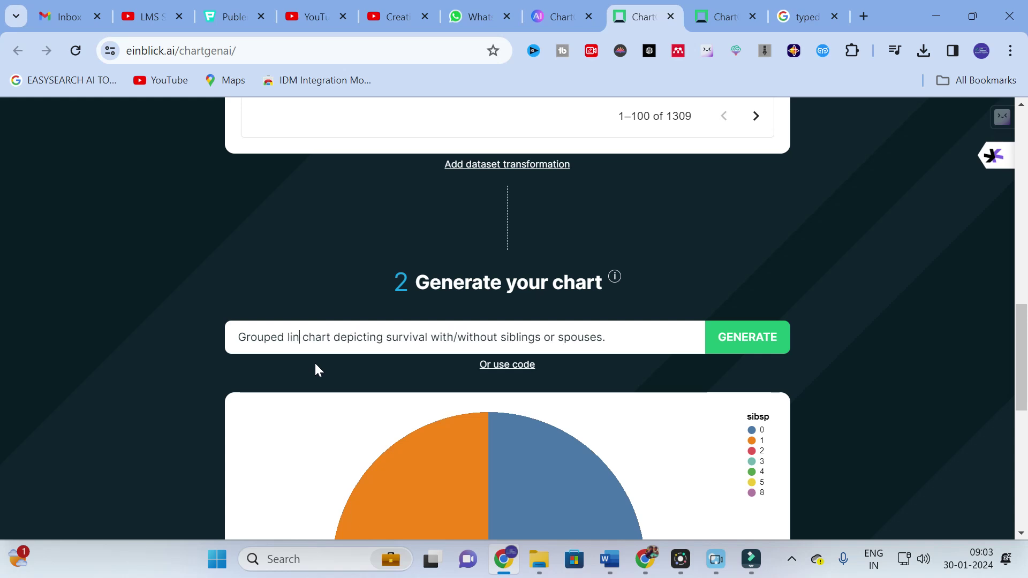
{"action": "key", "text": "Return"}
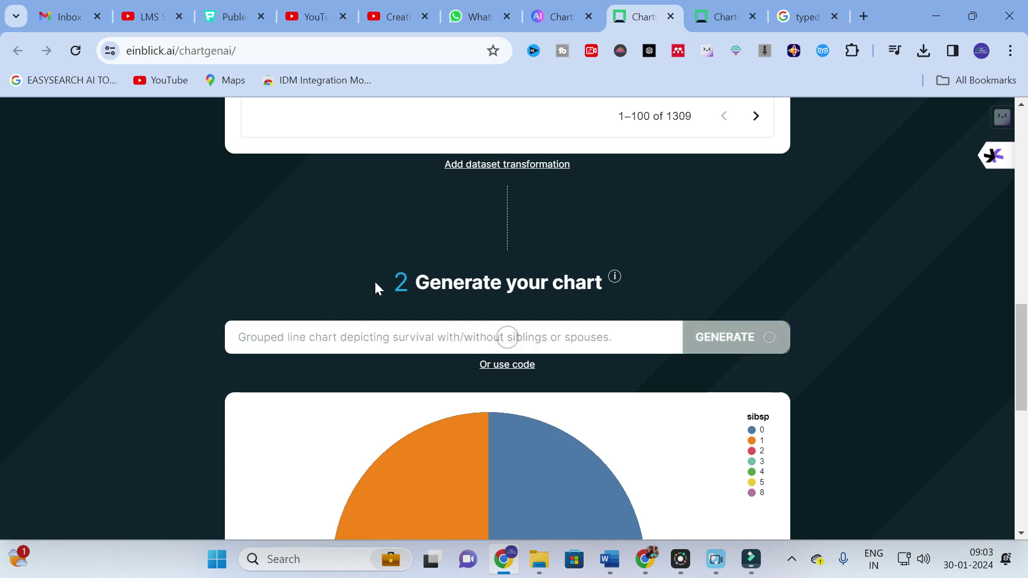
{"action": "scroll", "coordinate": [344, 303], "scroll_direction": "down", "scroll_amount": 3}
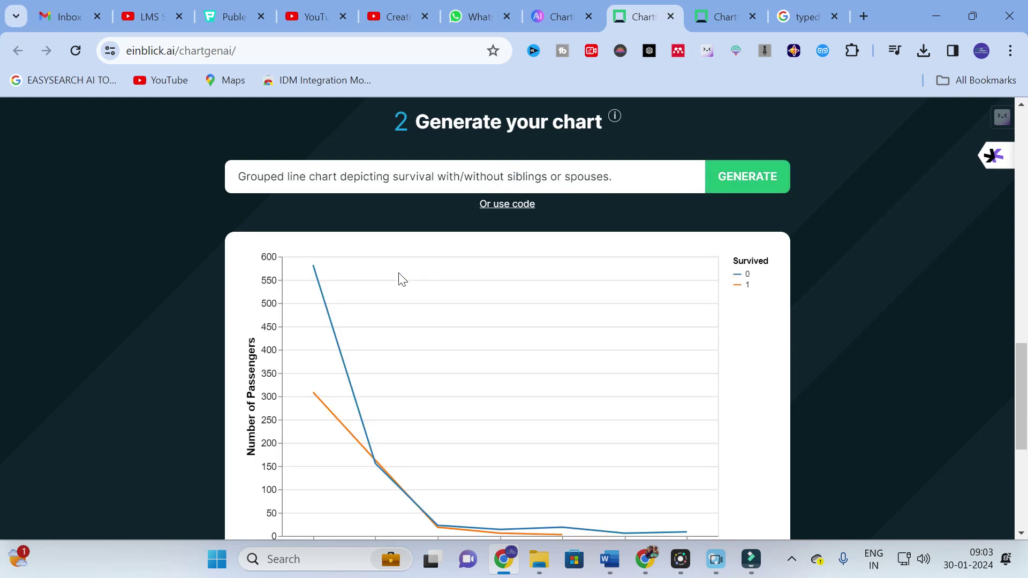
{"action": "scroll", "coordinate": [401, 280], "scroll_direction": "down", "scroll_amount": 3}
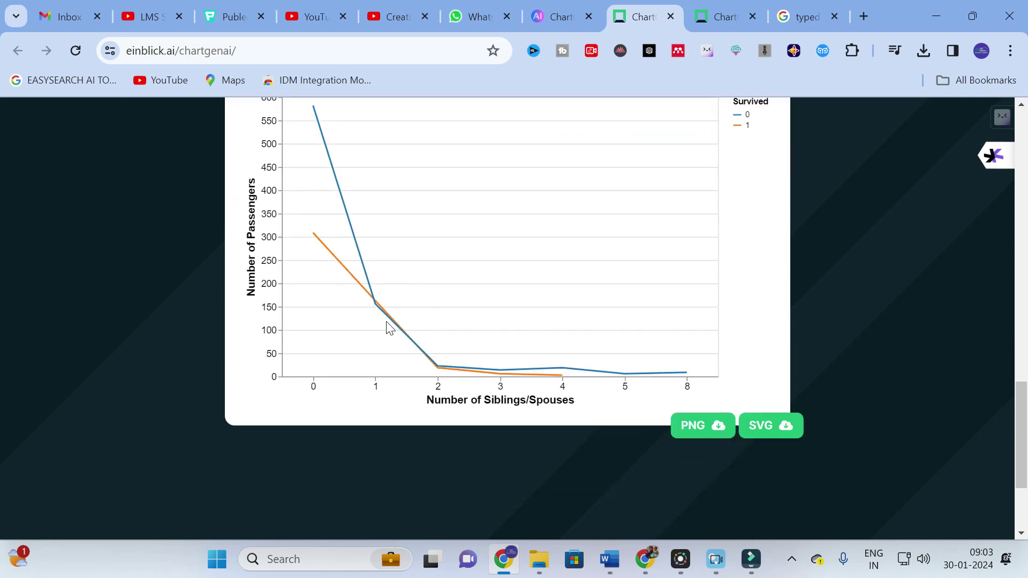
{"action": "scroll", "coordinate": [387, 326], "scroll_direction": "up", "scroll_amount": 2}
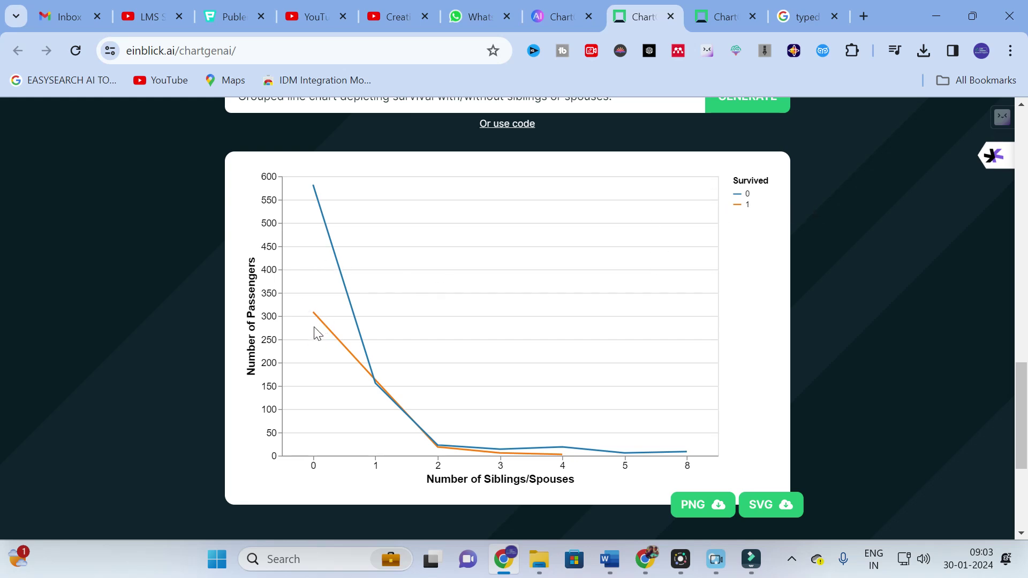
{"action": "scroll", "coordinate": [504, 409], "scroll_direction": "down", "scroll_amount": 1}
{"action": "scroll", "coordinate": [650, 417], "scroll_direction": "down", "scroll_amount": 2}
{"action": "scroll", "coordinate": [707, 435], "scroll_direction": "up", "scroll_amount": 2}
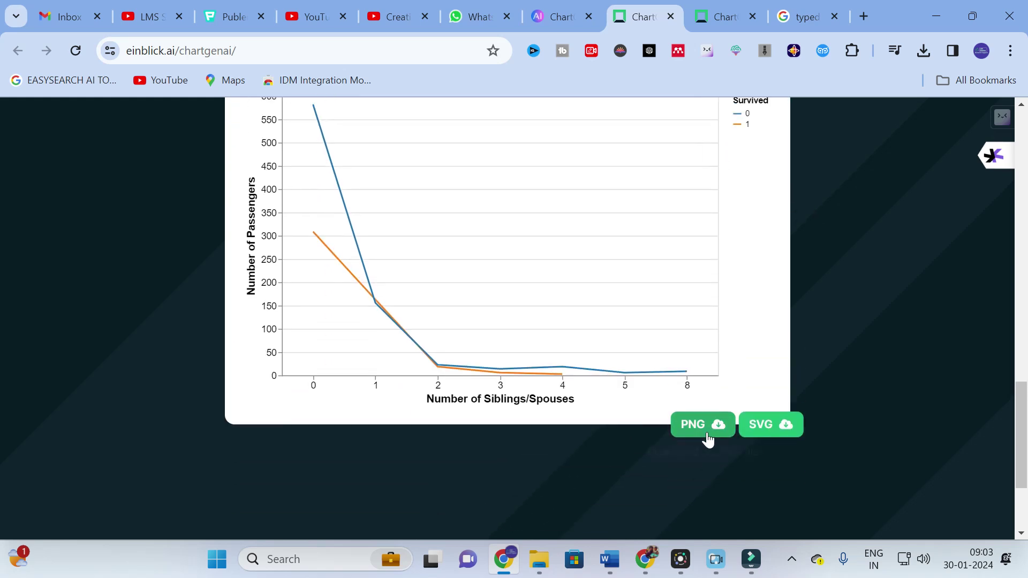
{"action": "scroll", "coordinate": [399, 402], "scroll_direction": "up", "scroll_amount": 7}
{"action": "scroll", "coordinate": [399, 403], "scroll_direction": "up", "scroll_amount": 2}
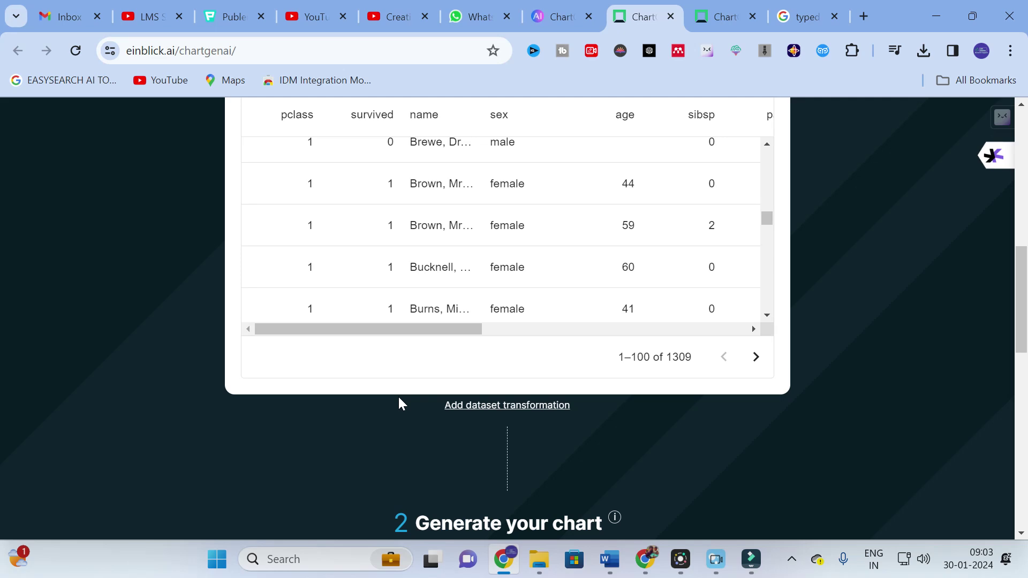
{"action": "scroll", "coordinate": [400, 398], "scroll_direction": "up", "scroll_amount": 5}
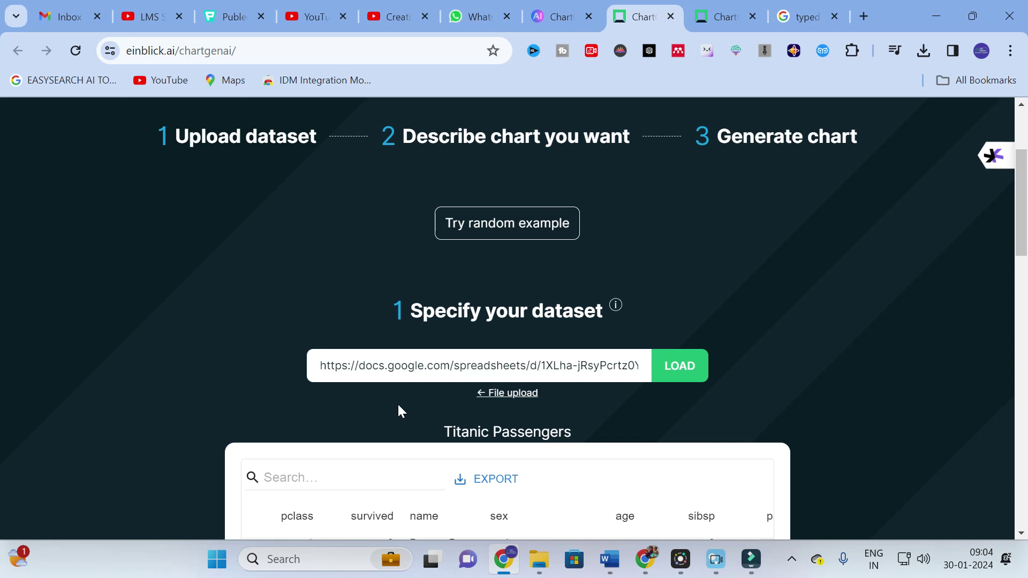
{"action": "scroll", "coordinate": [398, 408], "scroll_direction": "down", "scroll_amount": 13}
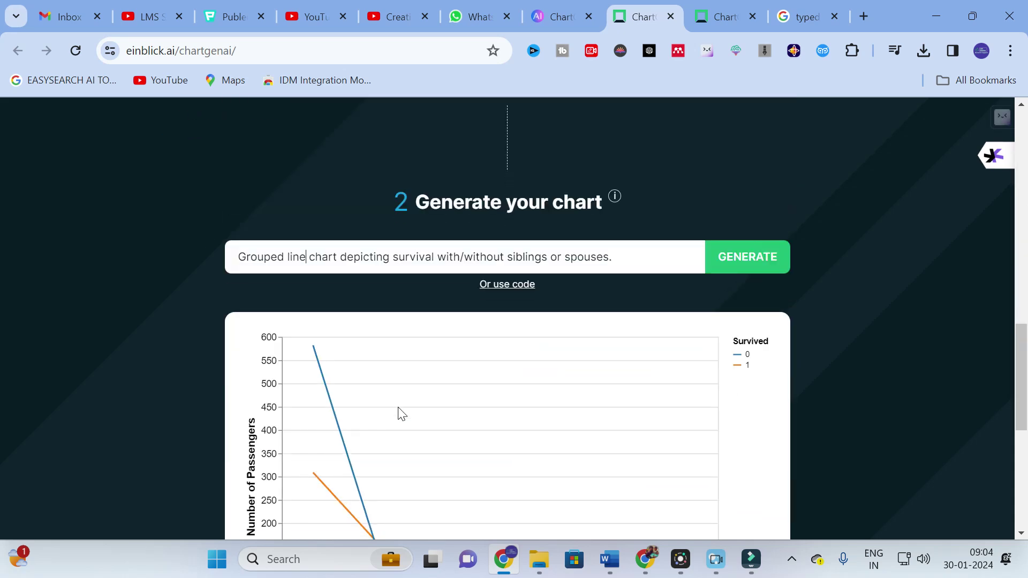
{"action": "scroll", "coordinate": [399, 413], "scroll_direction": "down", "scroll_amount": 4}
{"action": "scroll", "coordinate": [398, 413], "scroll_direction": "up", "scroll_amount": 9}
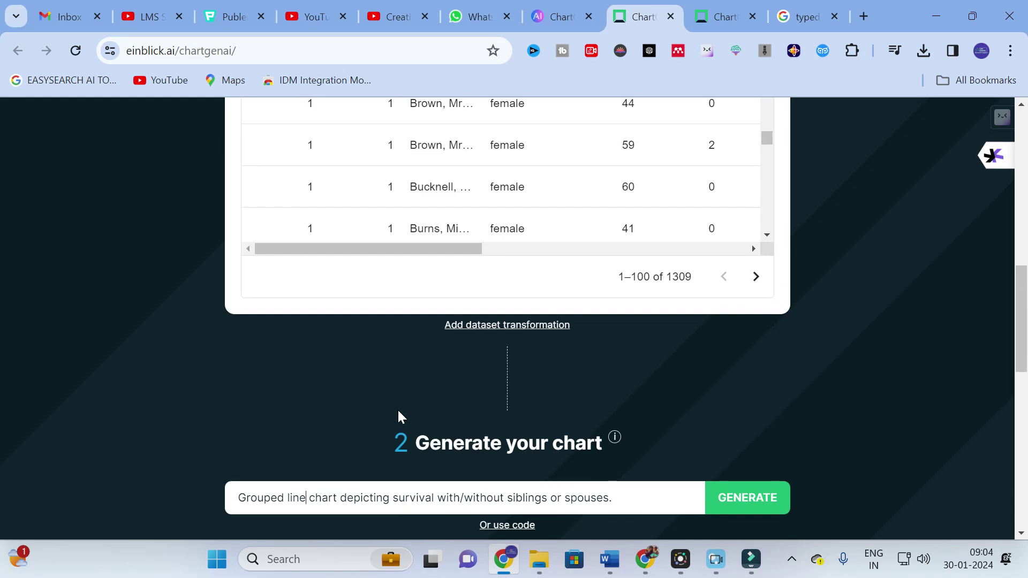
{"action": "scroll", "coordinate": [398, 411], "scroll_direction": "up", "scroll_amount": 3}
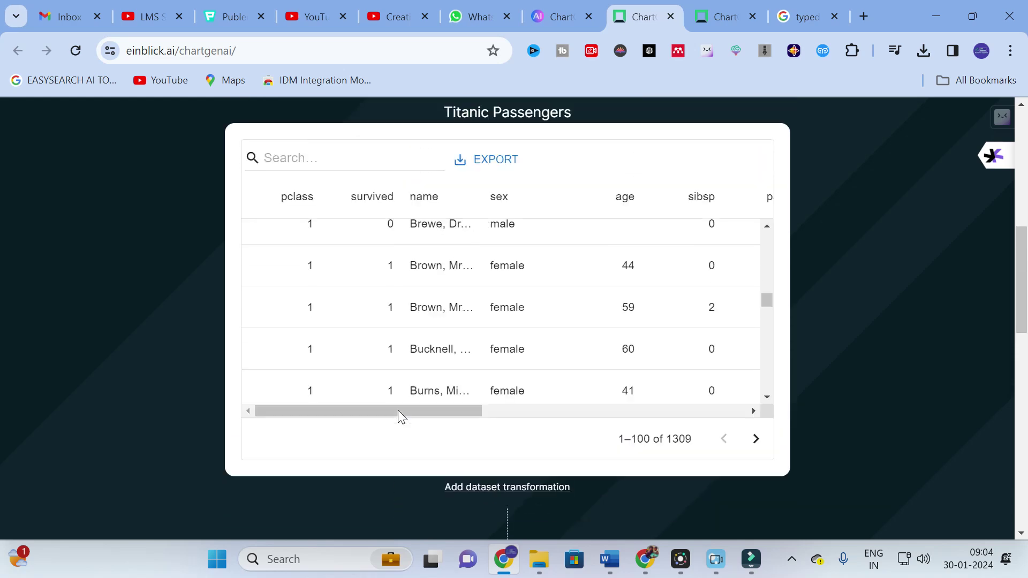
{"action": "scroll", "coordinate": [401, 415], "scroll_direction": "up", "scroll_amount": 7}
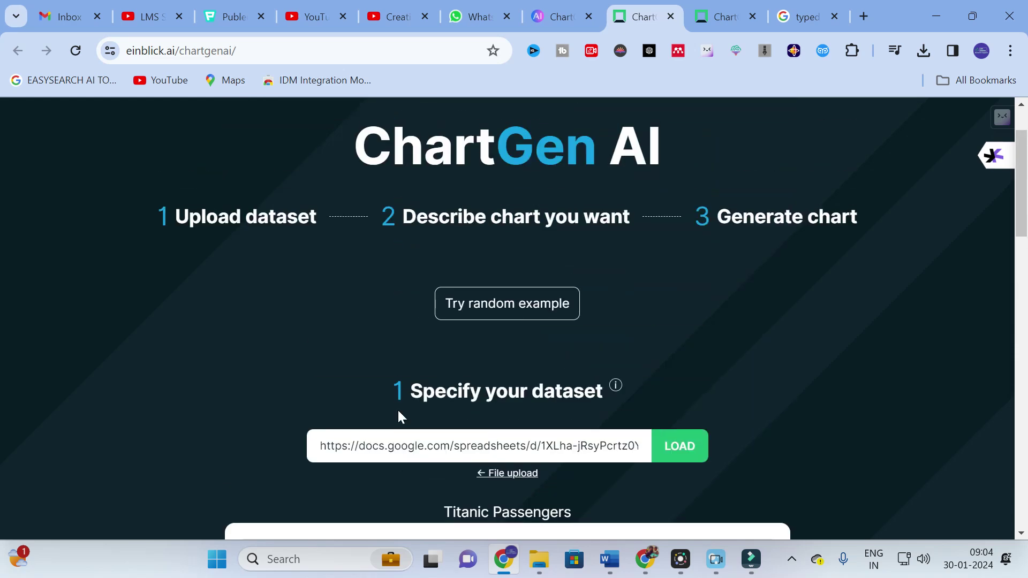